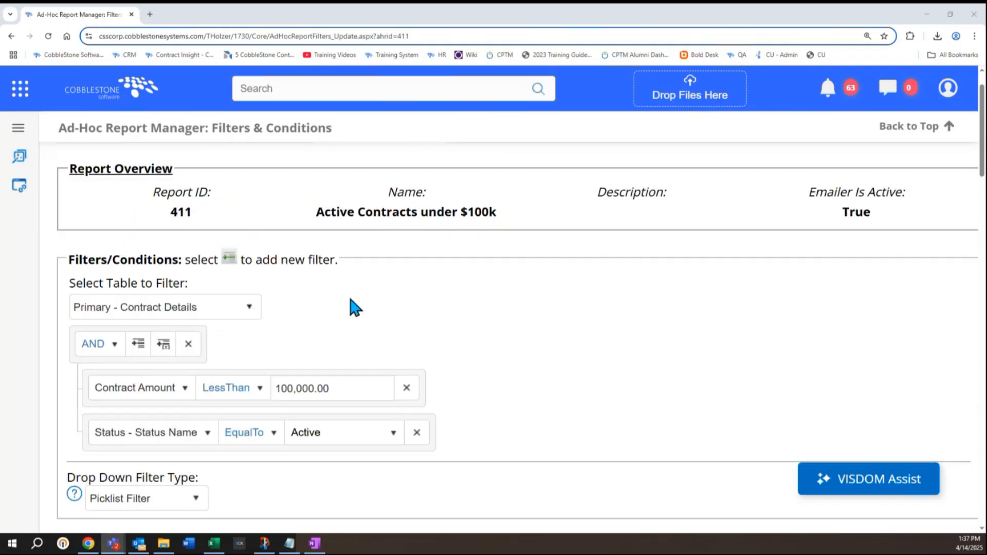
Step: Start adding a new report field to the Contract Details table in Field Selection and choose the Status field
left_click(267, 173)
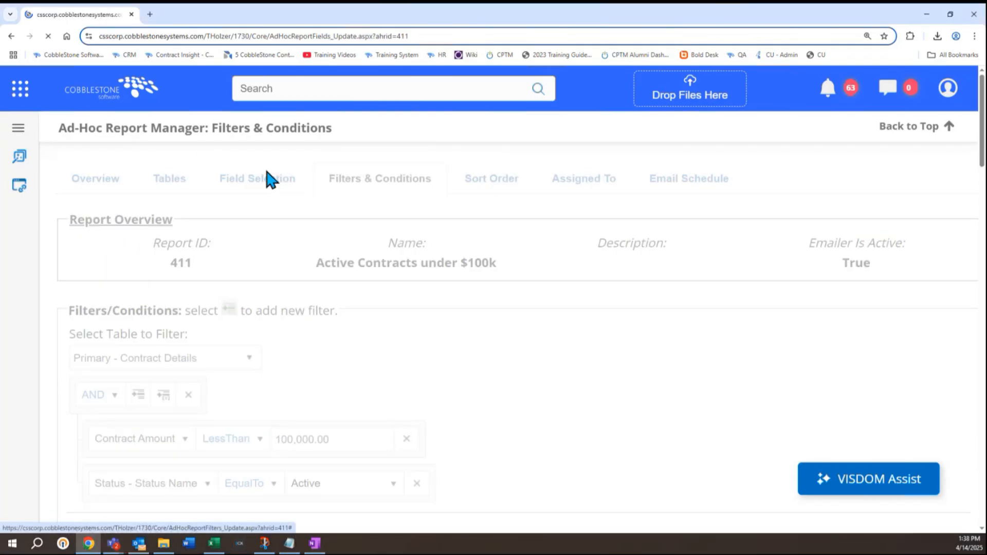
scroll(332, 308, "down", 3)
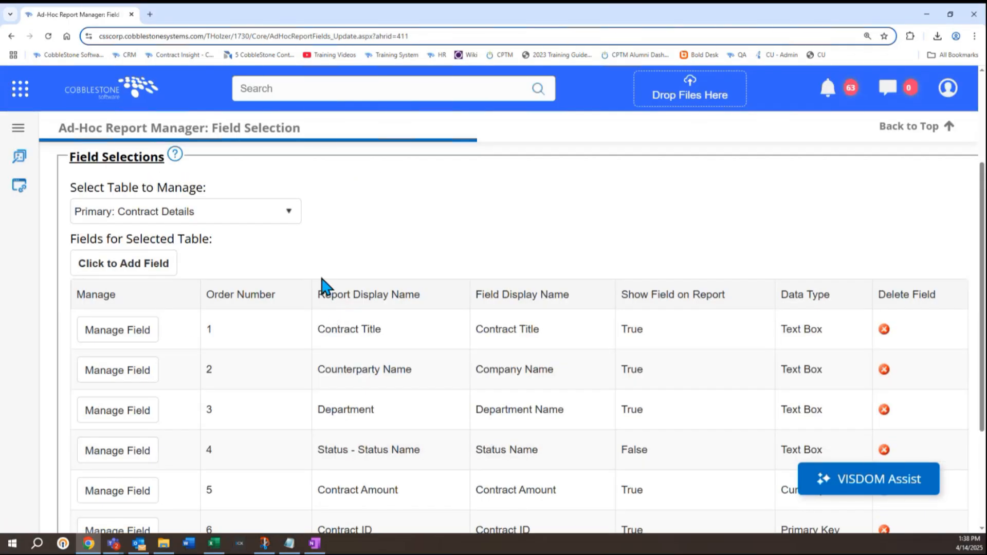
left_click(149, 263)
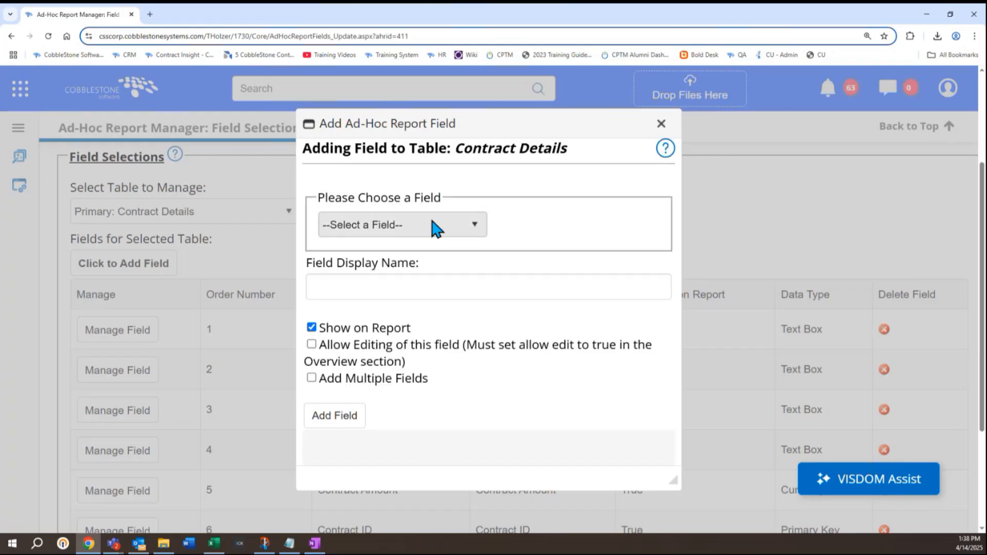
left_click(432, 221)
key("ctrl+f")
type("status")
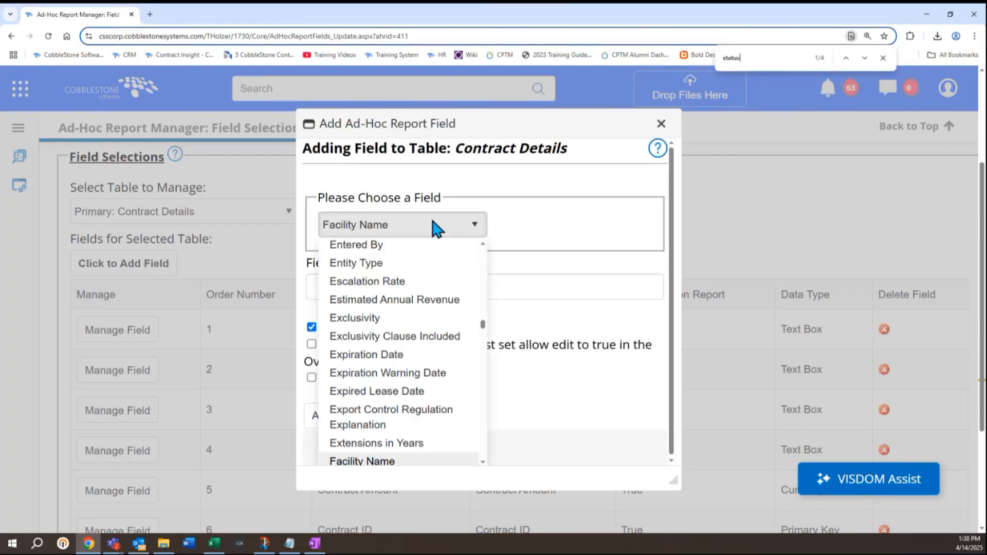
left_click(864, 58)
left_click(865, 58)
left_click(417, 349)
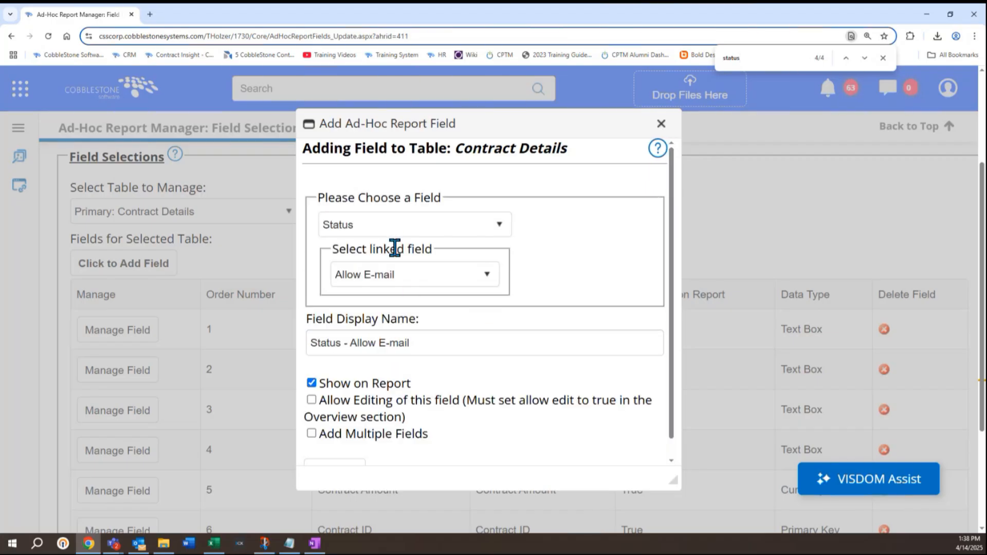
Step: Set the linked field of the new Status field to Status Name
triple_click(394, 249)
left_click(402, 278)
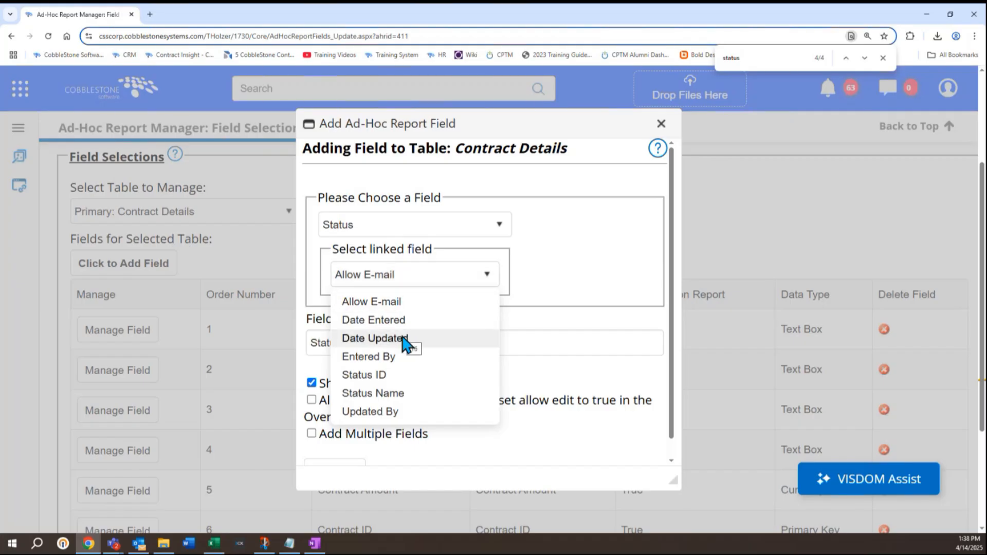
left_click(391, 393)
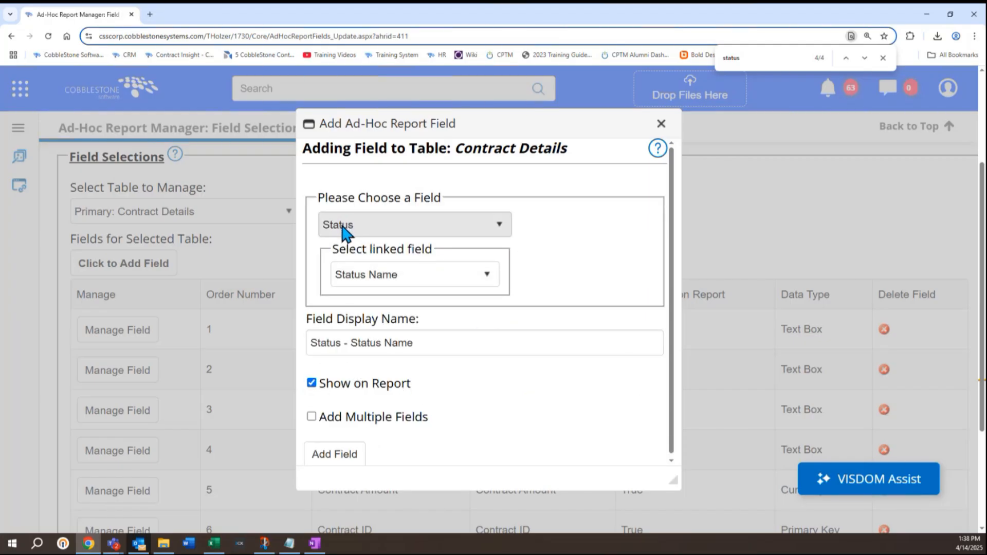
mouse_move(320, 342)
left_mouse_down()
mouse_move(410, 332)
mouse_move(411, 316)
left_mouse_up()
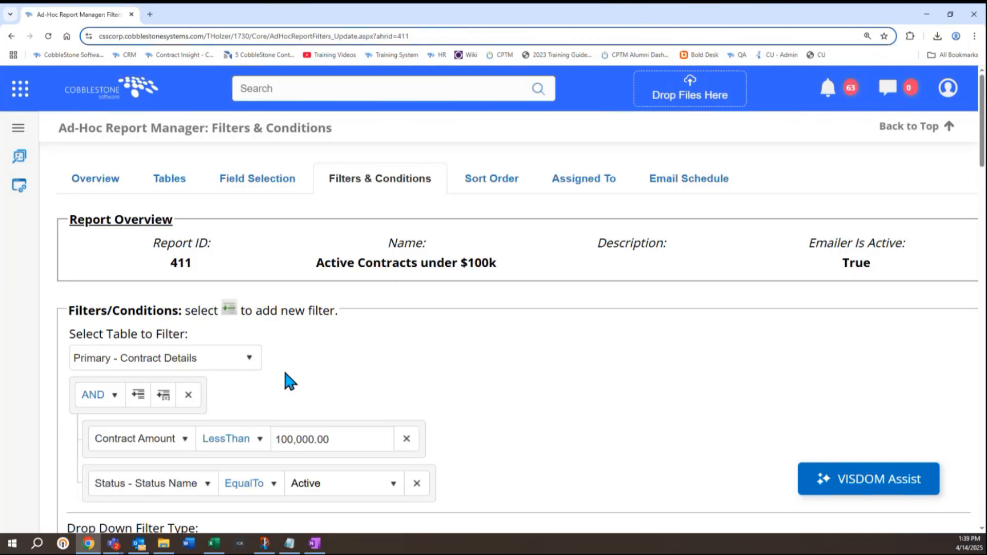
Step: Clear the Active value from the Status Name condition in the report's filters
scroll(285, 373, "down", 1)
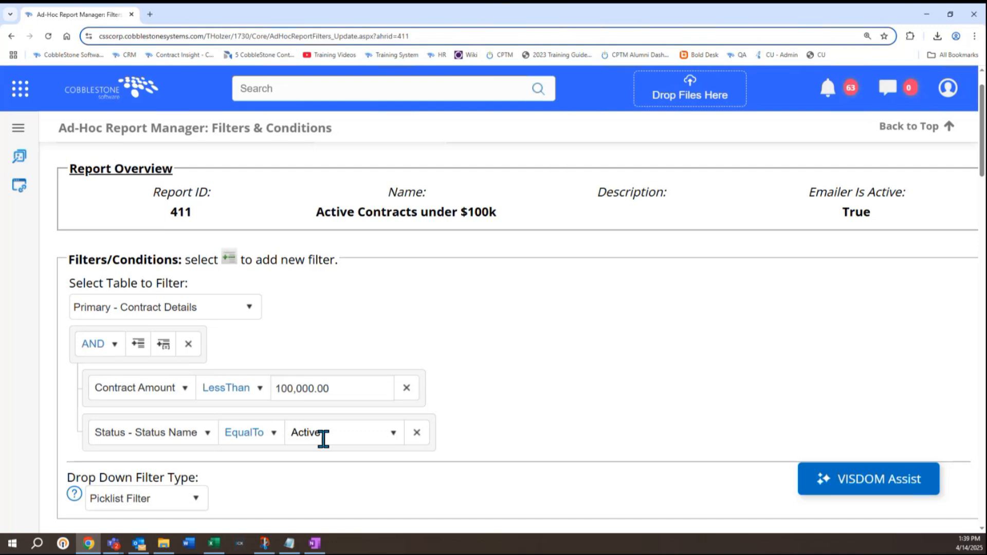
double_click(309, 433)
key("BackSpace")
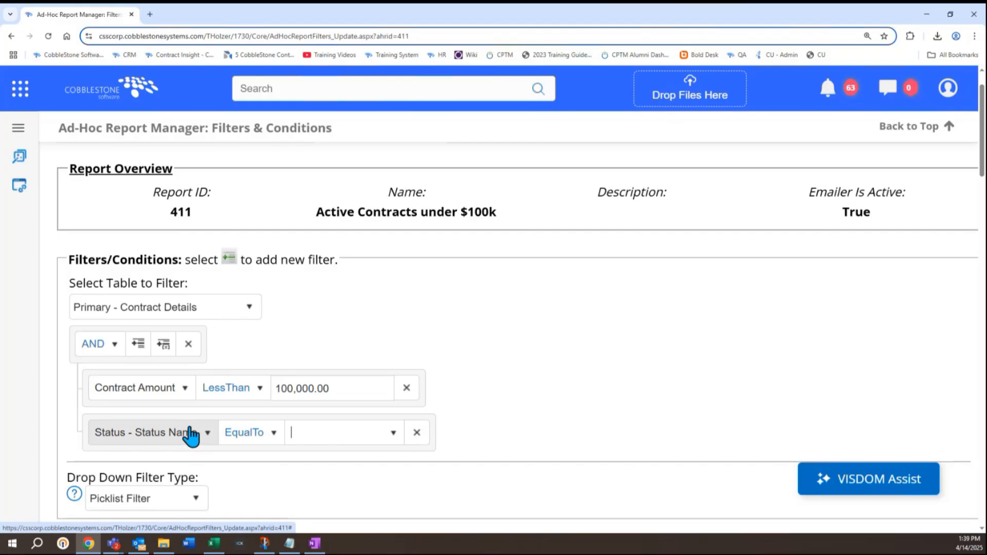
Step: Open the Record Statuses list in the master reference data and check the status IDs of Active and Request
left_click(21, 88)
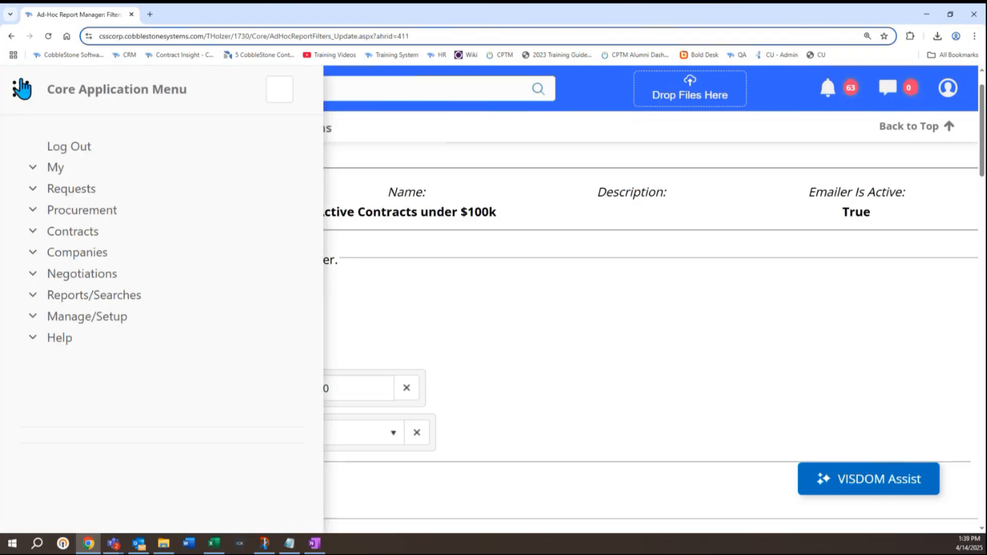
left_click(122, 317)
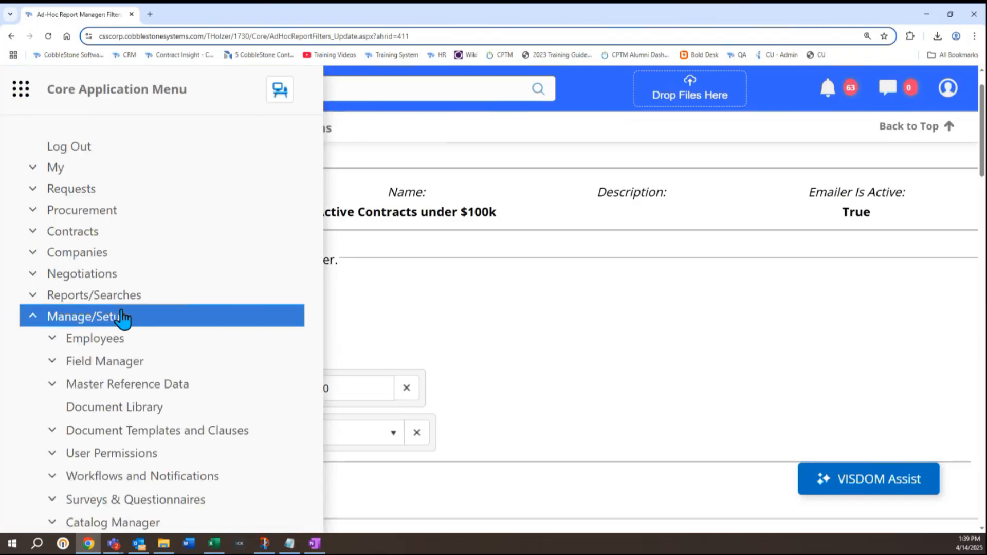
left_click(131, 386)
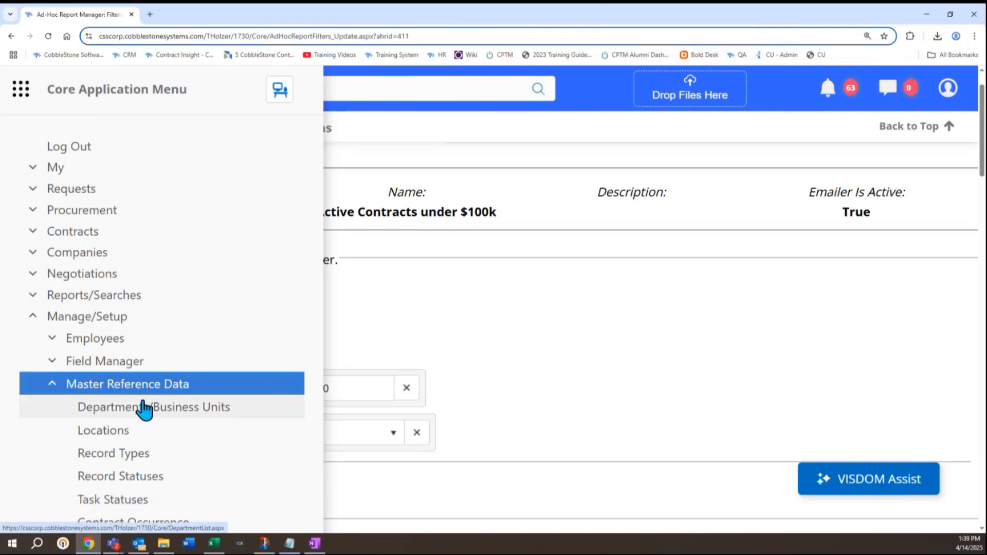
left_click(147, 477)
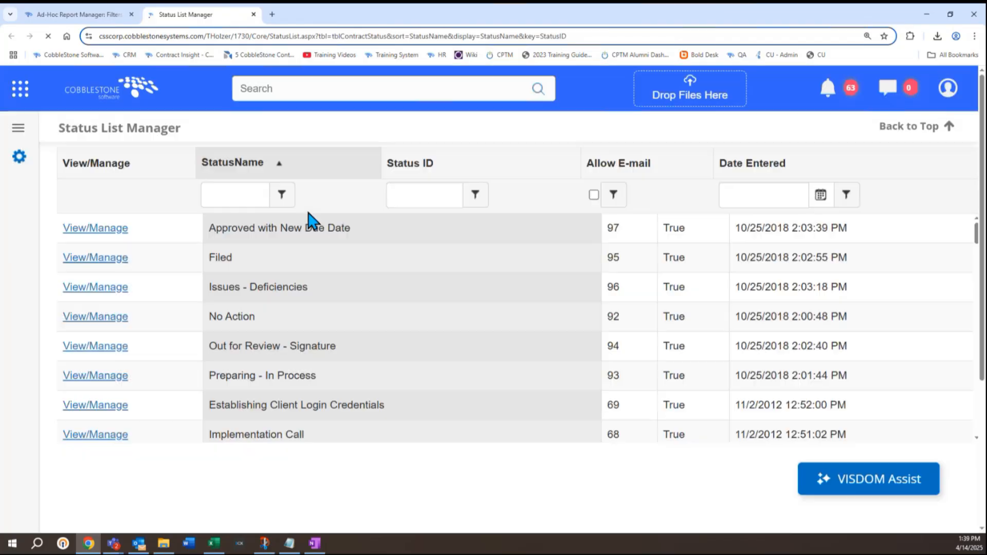
scroll(264, 369, "down", 2)
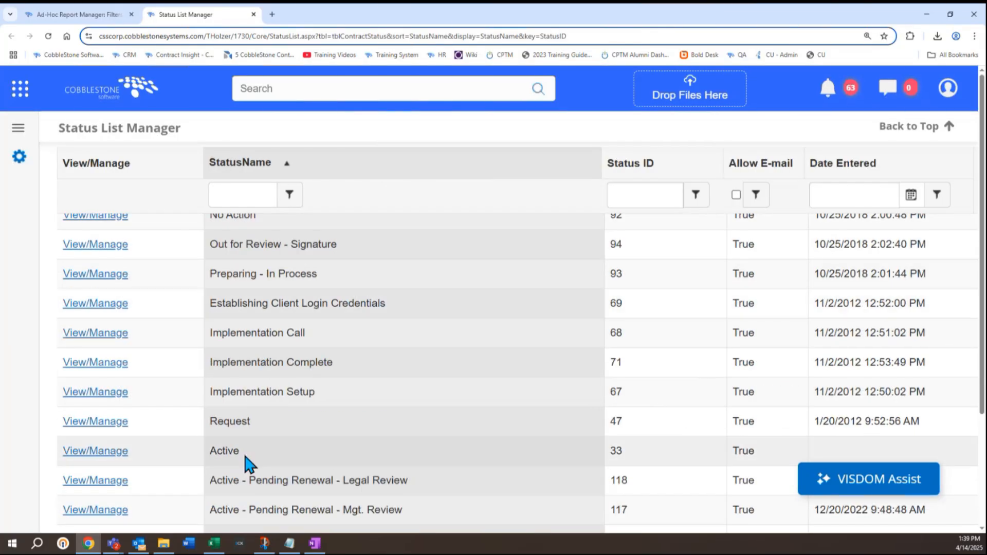
left_click(245, 457)
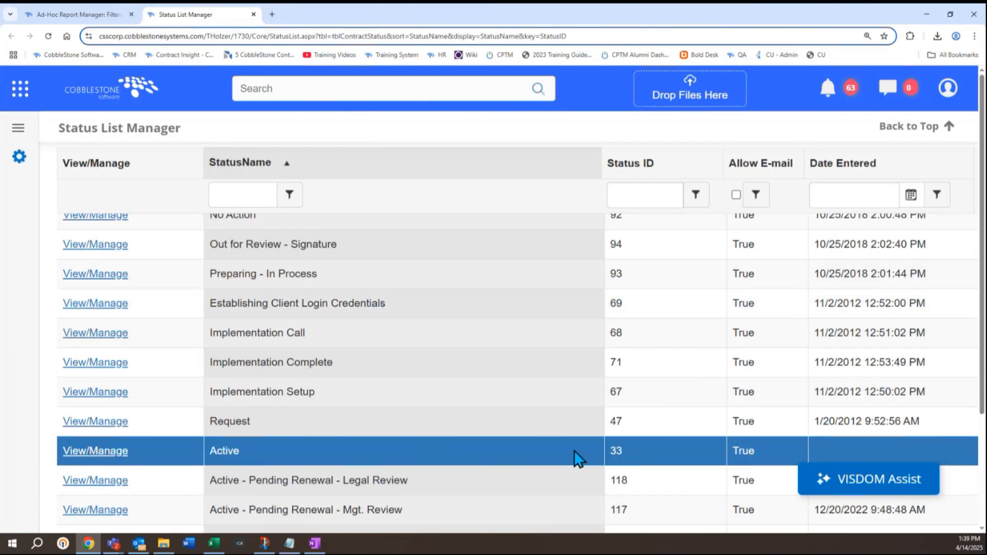
left_click(259, 424)
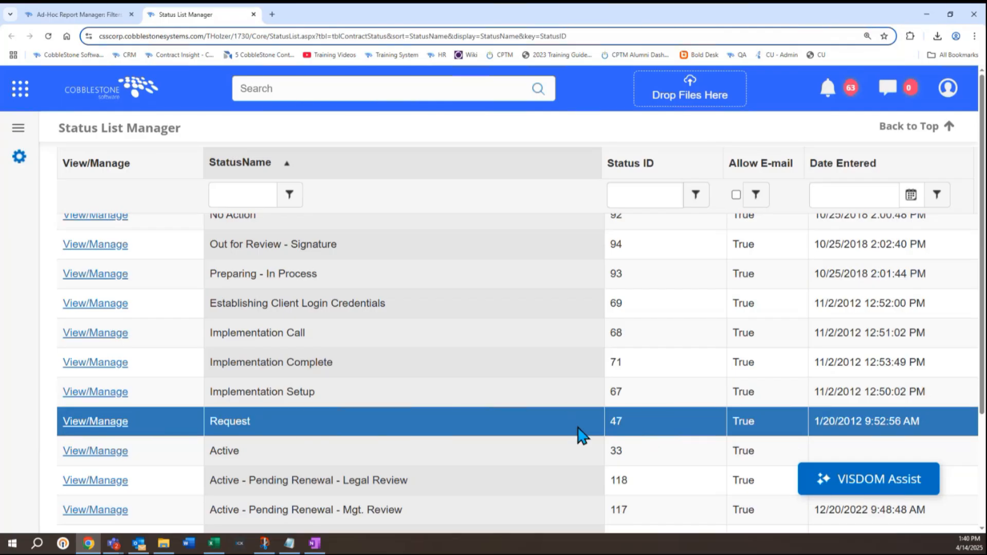
left_click(20, 89)
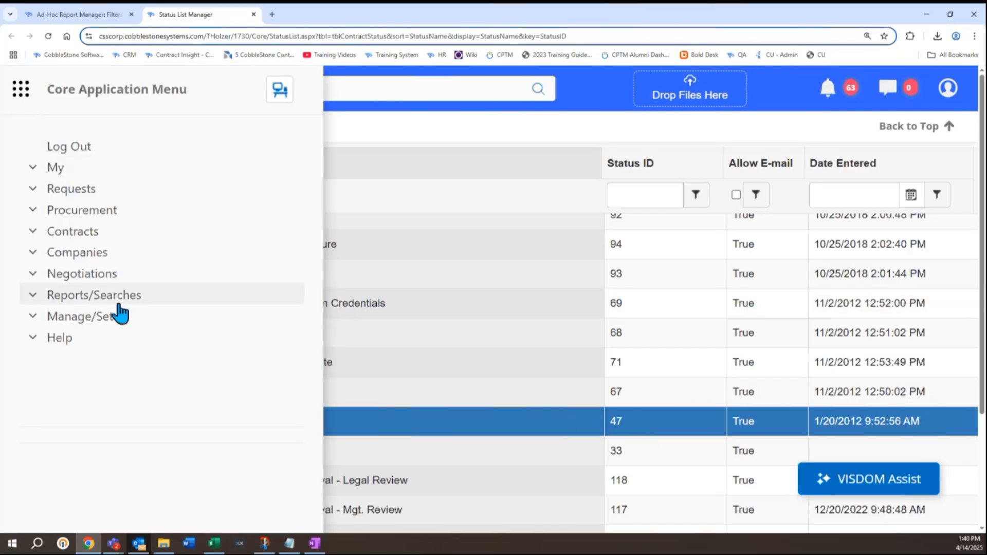
left_click(99, 255)
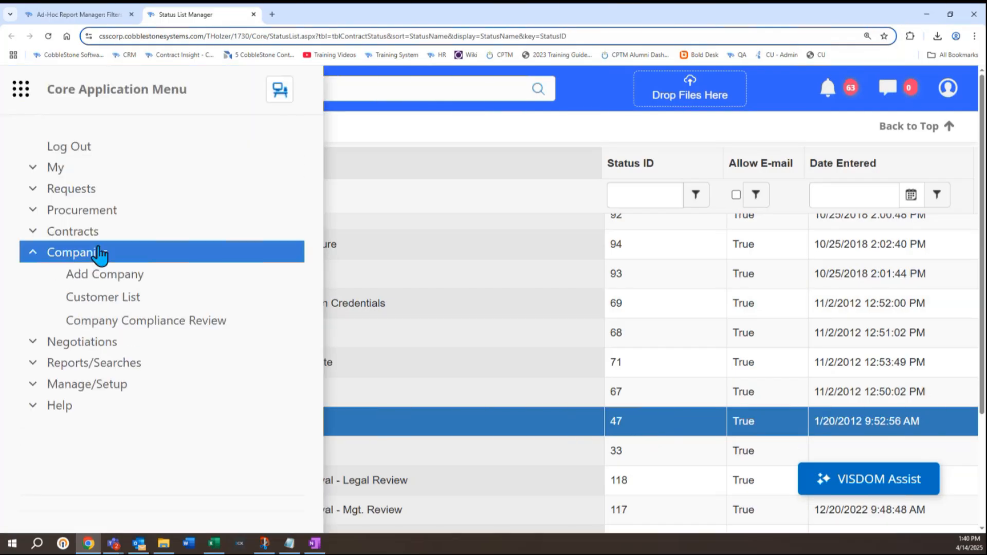
left_click(128, 387)
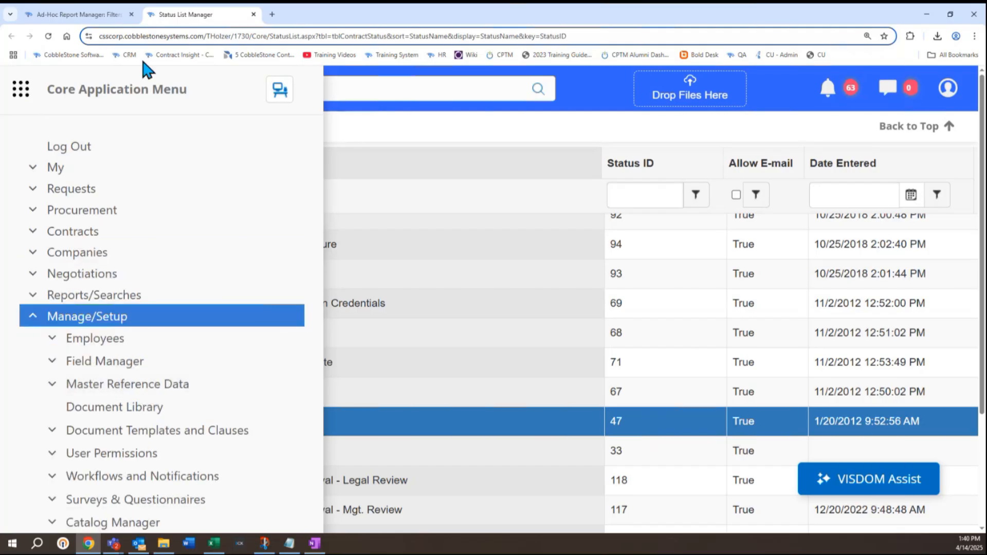
Step: Return to the ad-hoc report's filters, delete the Status Name condition, and save the filters
left_click(103, 14)
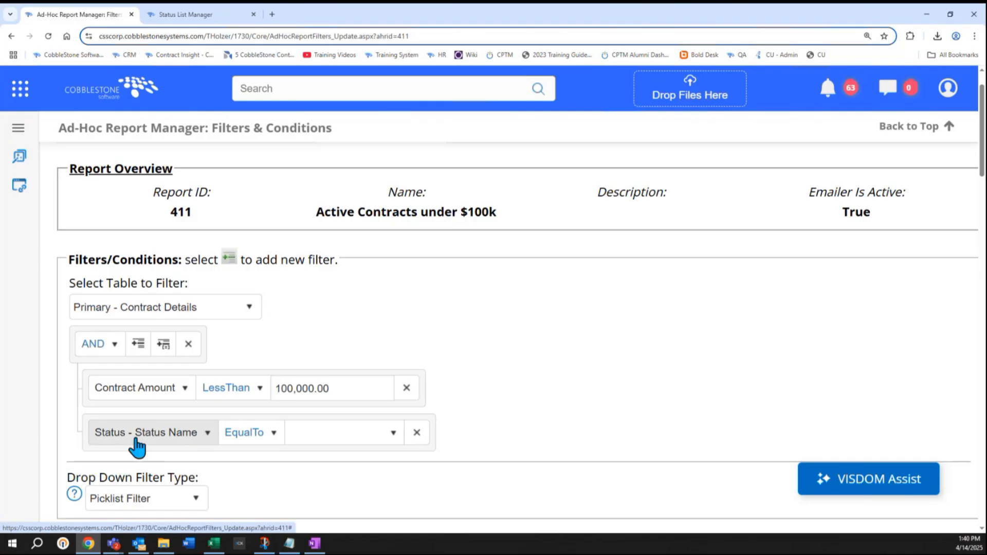
left_click(418, 433)
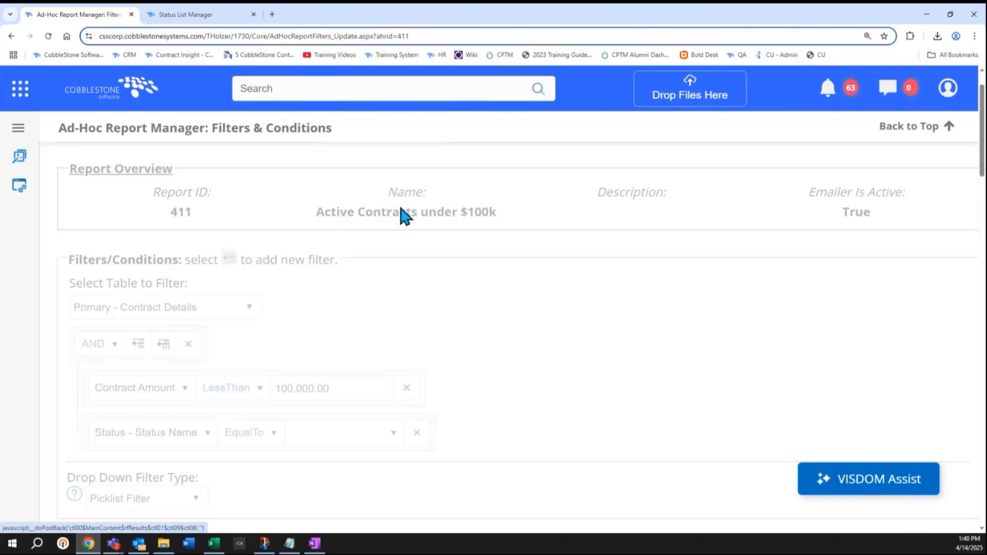
scroll(366, 276, "down", 4)
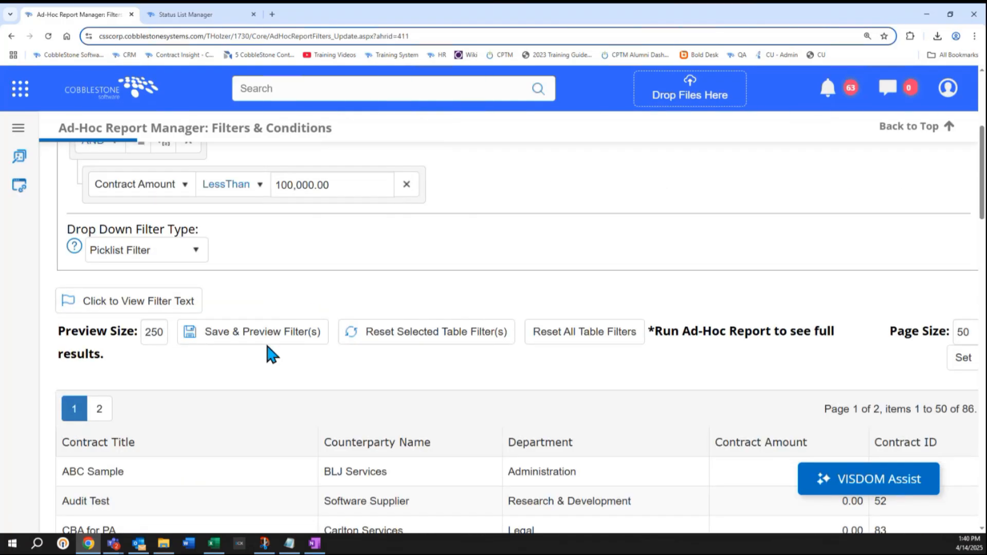
Step: Start a new Contract Details report field in Field Selection and choose Status as the field
left_click(226, 205)
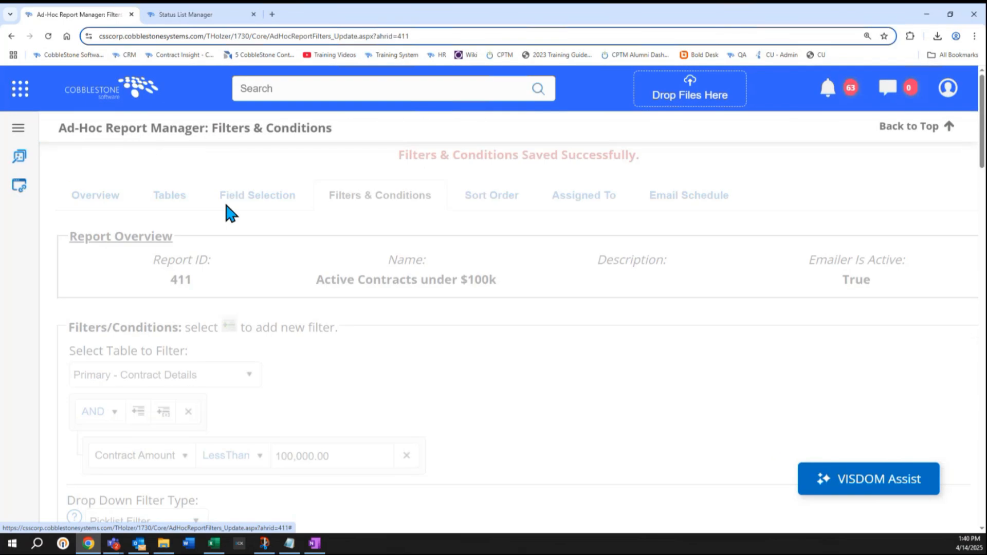
left_click(140, 419)
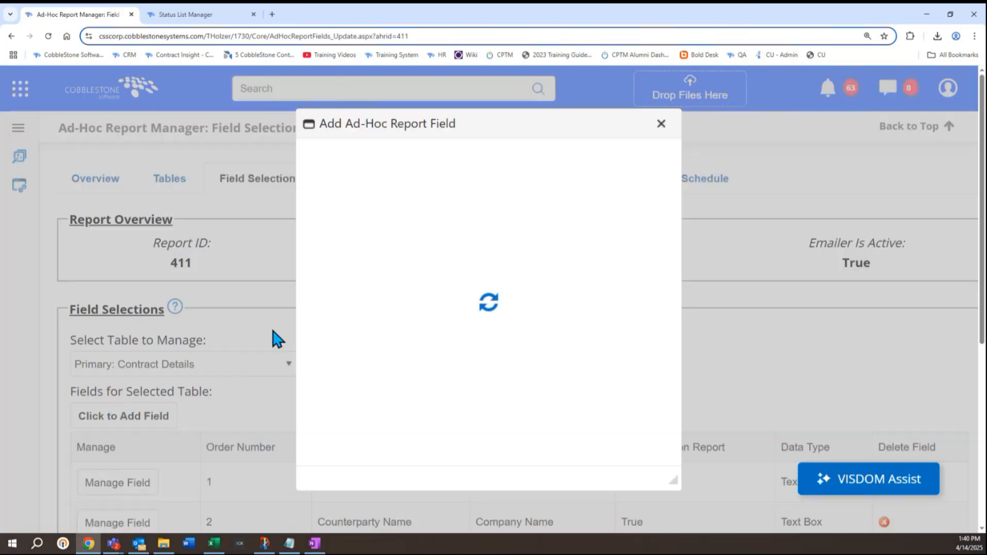
key("ctrl+f")
type("status")
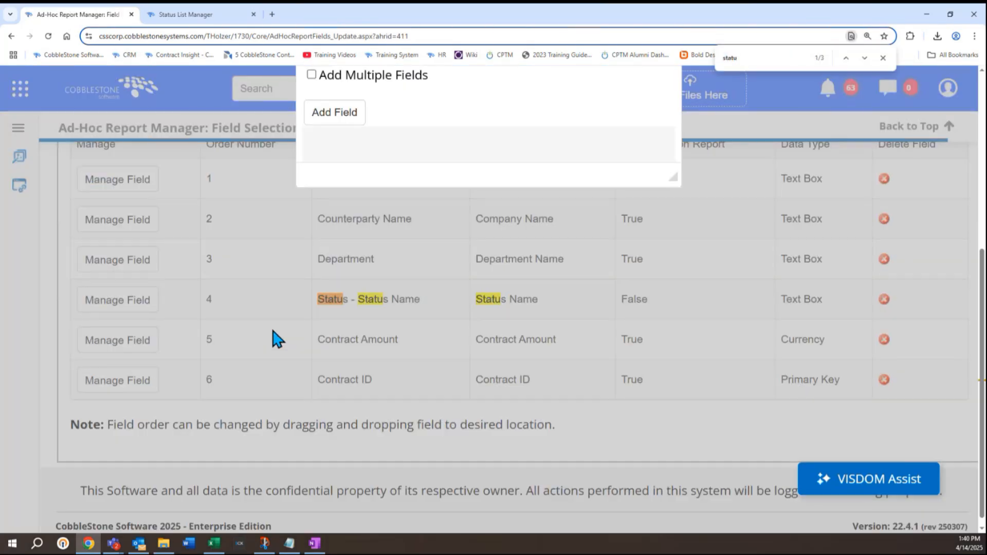
type("status")
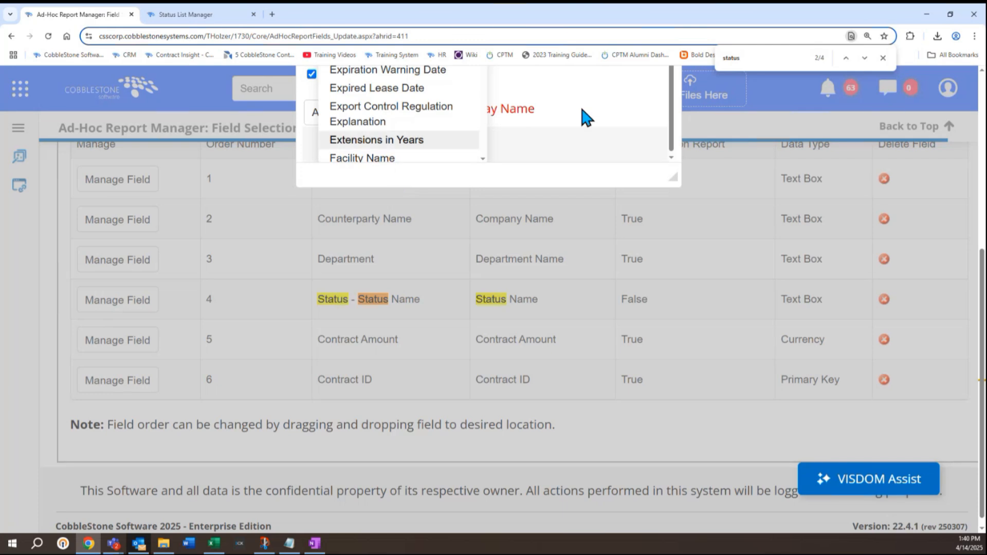
left_click(864, 58)
left_click(864, 58)
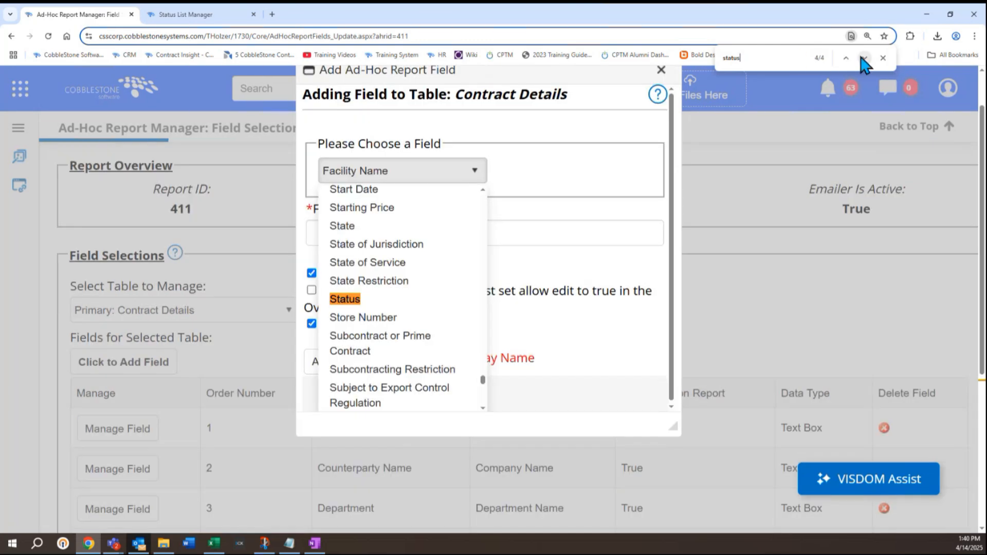
left_click(446, 298)
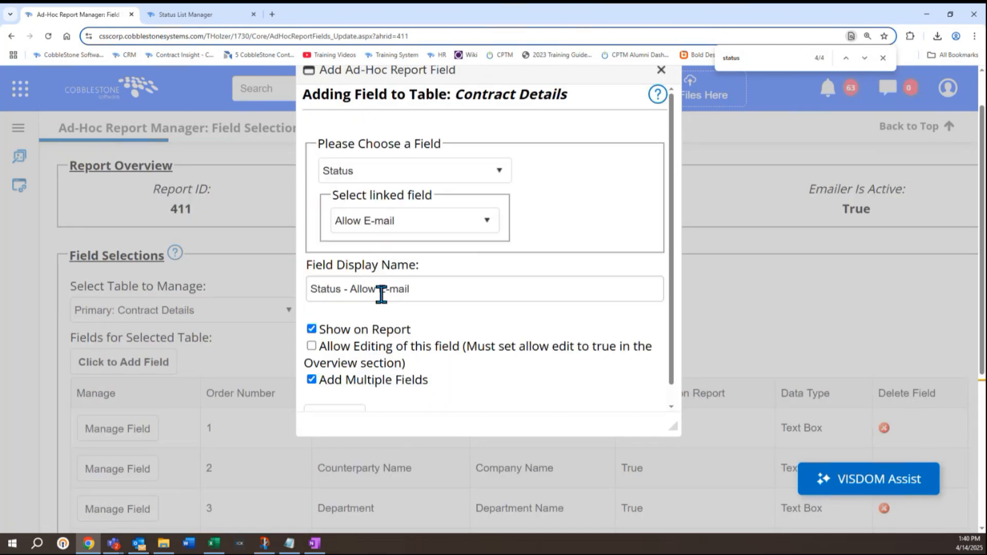
Step: Link the new field to Status ID, add it with Add Multiple Fields turned off, and return to Filters & Conditions
left_click(389, 230)
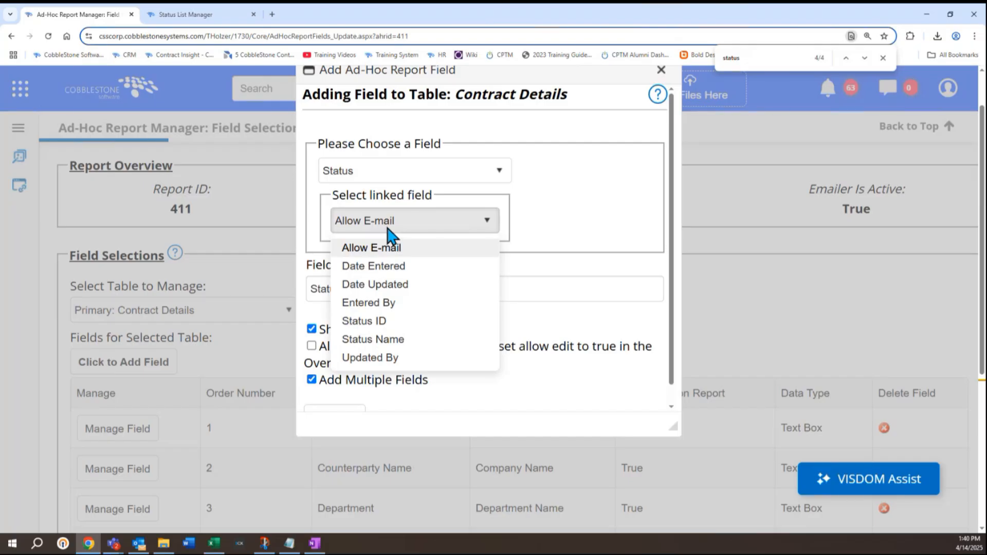
left_click(396, 322)
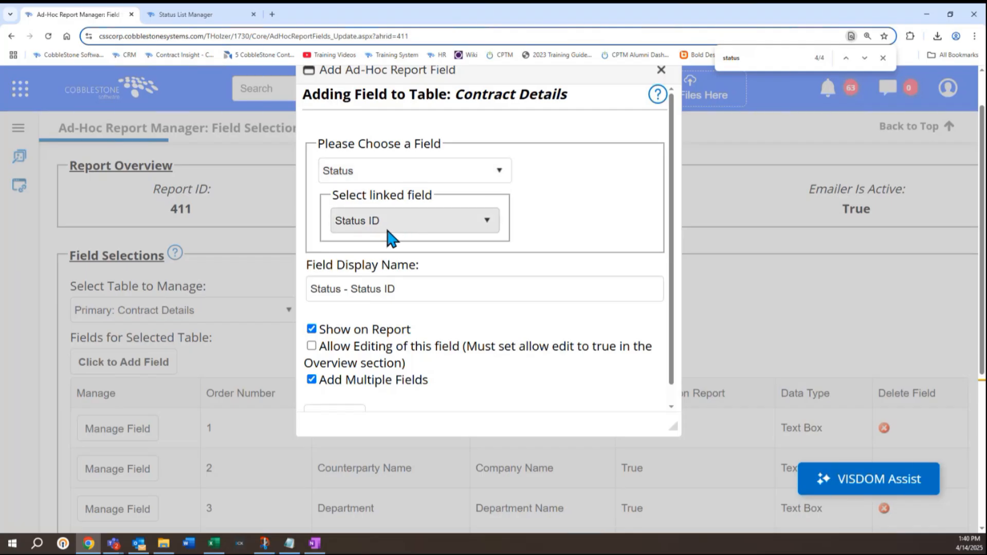
scroll(403, 269, "down", 1)
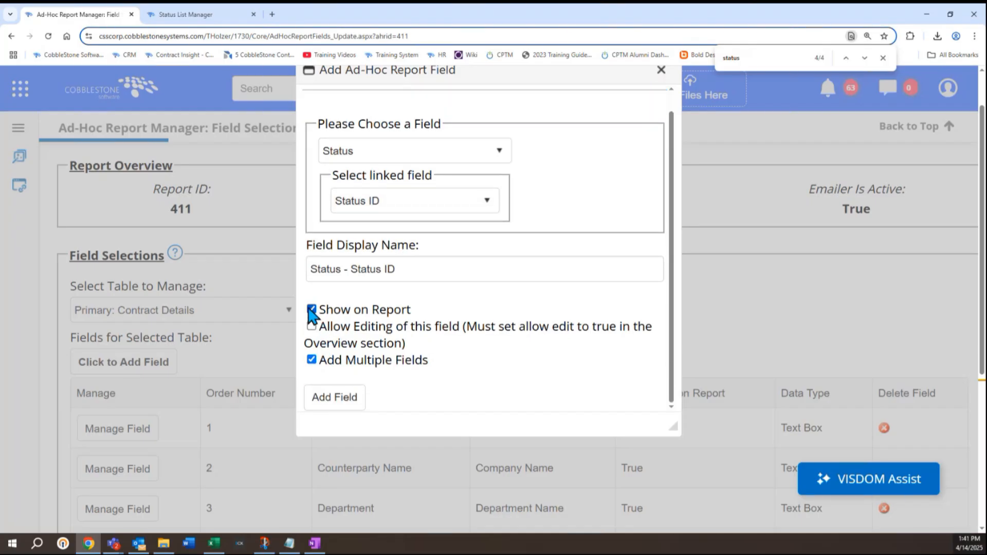
left_click(311, 359)
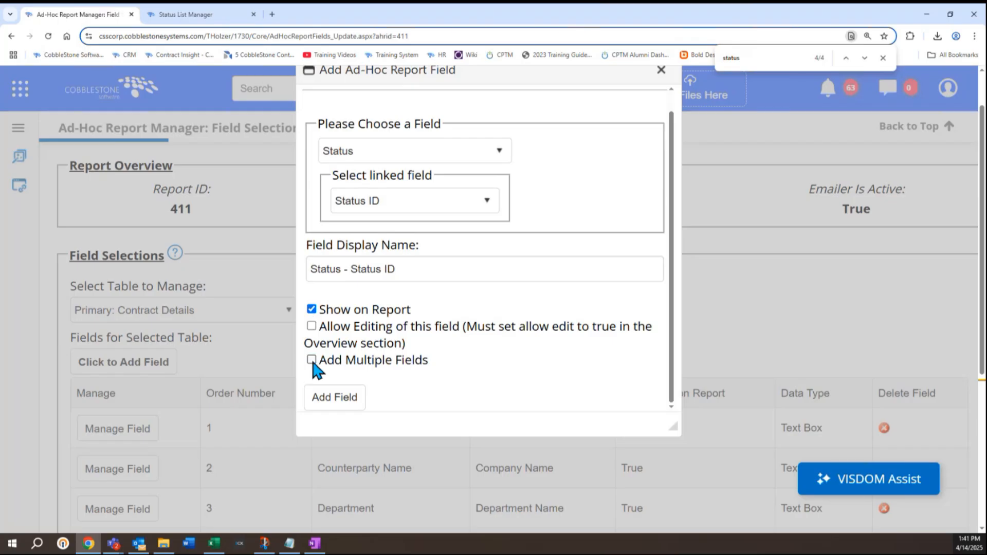
left_click(321, 397)
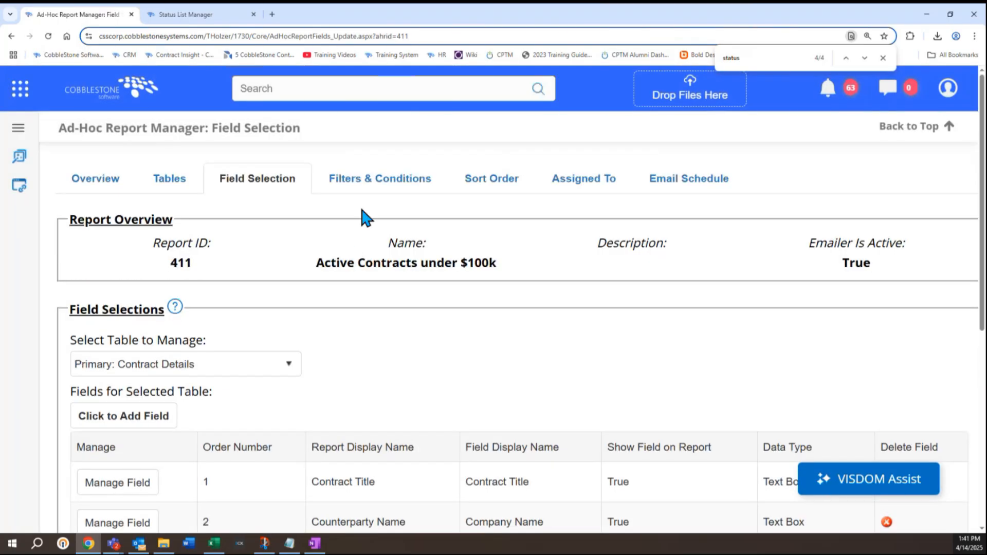
left_click(361, 188)
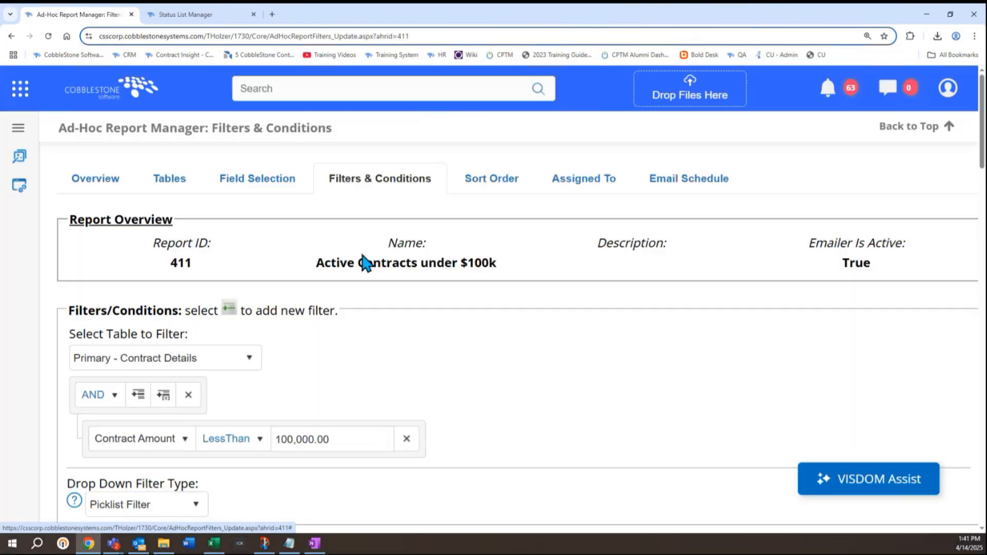
Step: Add a Contract Details filter condition with Status - Status ID equal to Active
left_click(139, 343)
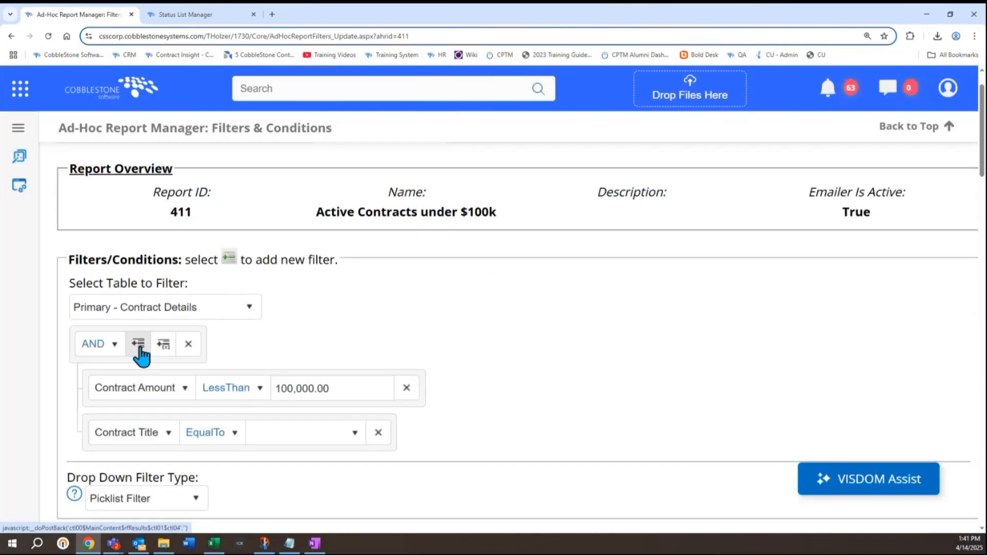
scroll(137, 353, "down", 1)
left_click(118, 382)
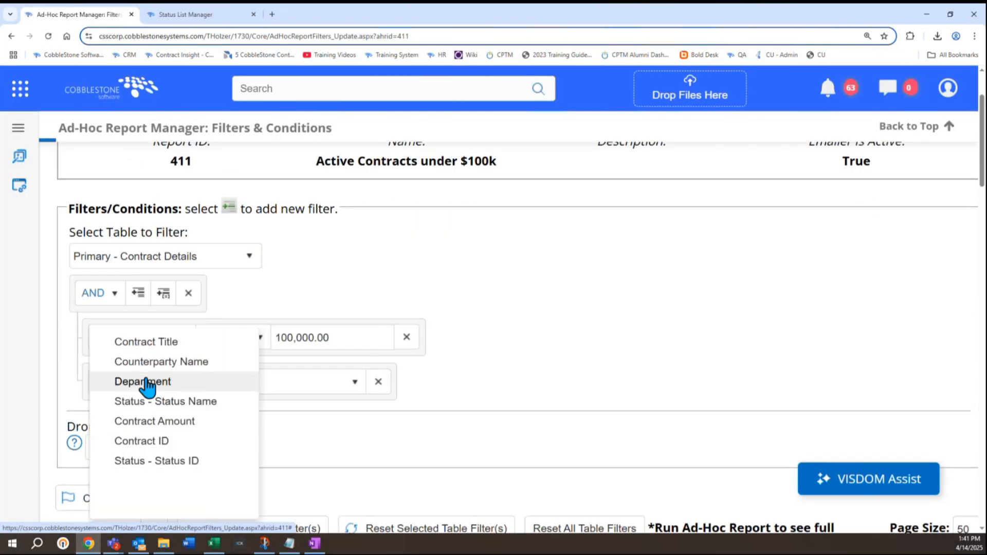
left_click(174, 464)
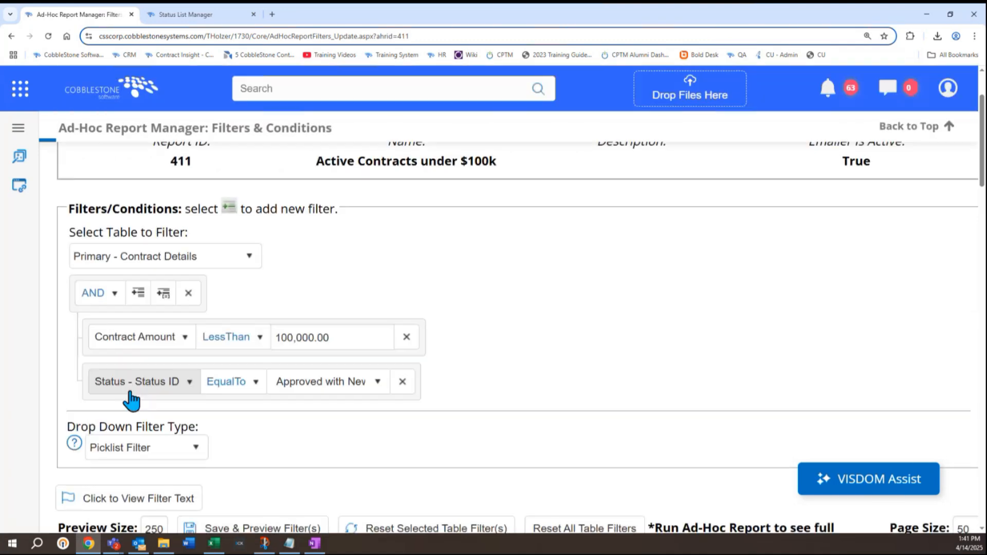
scroll(464, 343, "down", 2)
left_click(315, 284)
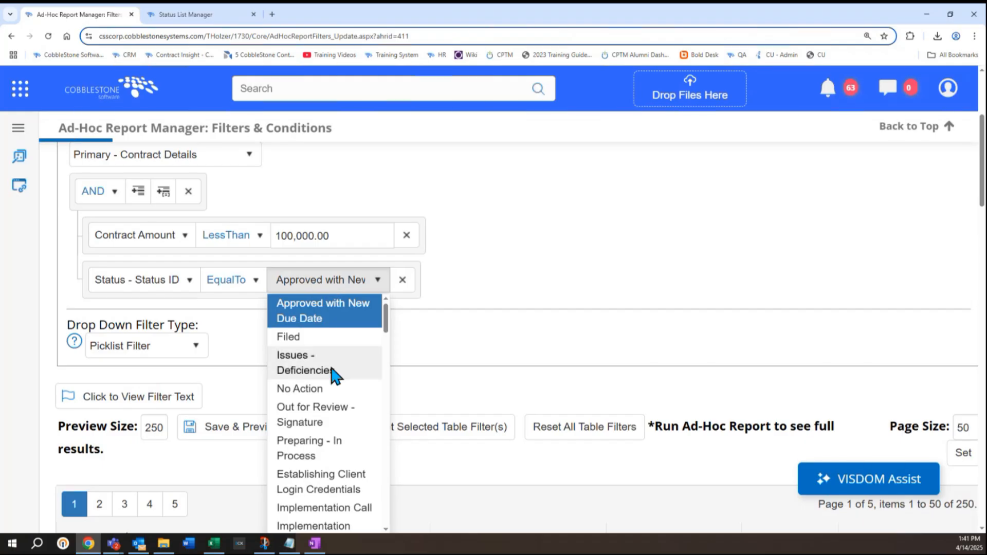
scroll(331, 375, "down", 5)
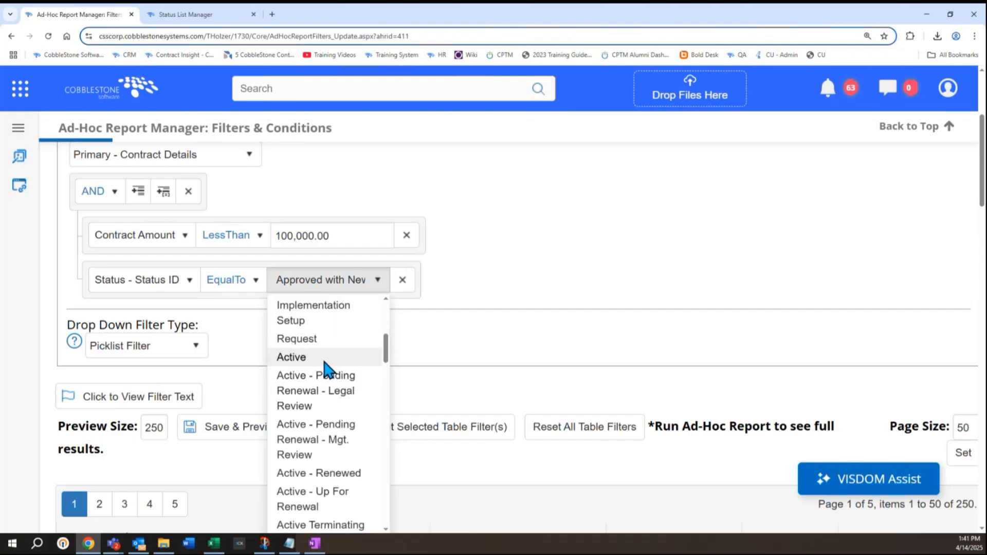
left_click(324, 358)
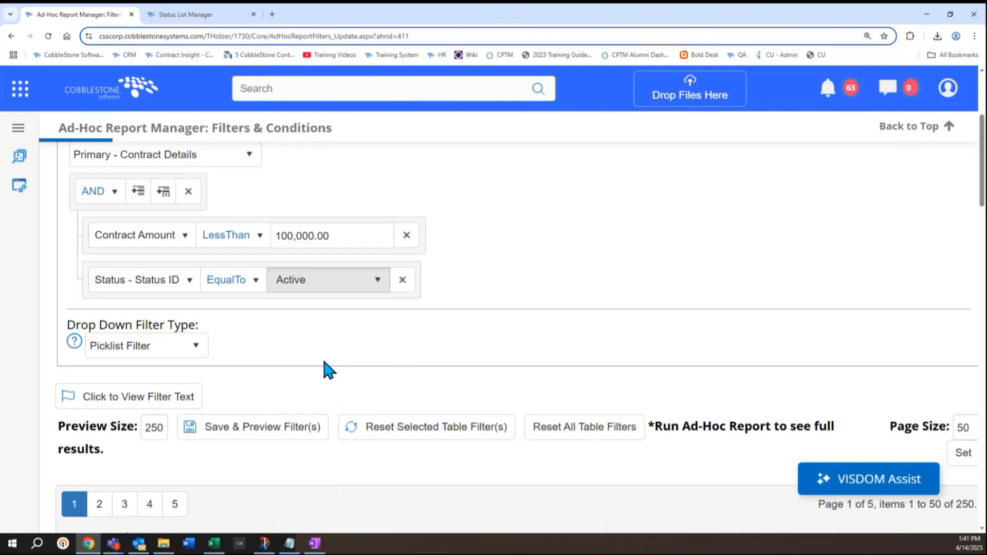
Step: Save and preview the filters, and check the Status - Status ID column in the preview
scroll(268, 326, "down", 1)
left_click(272, 380)
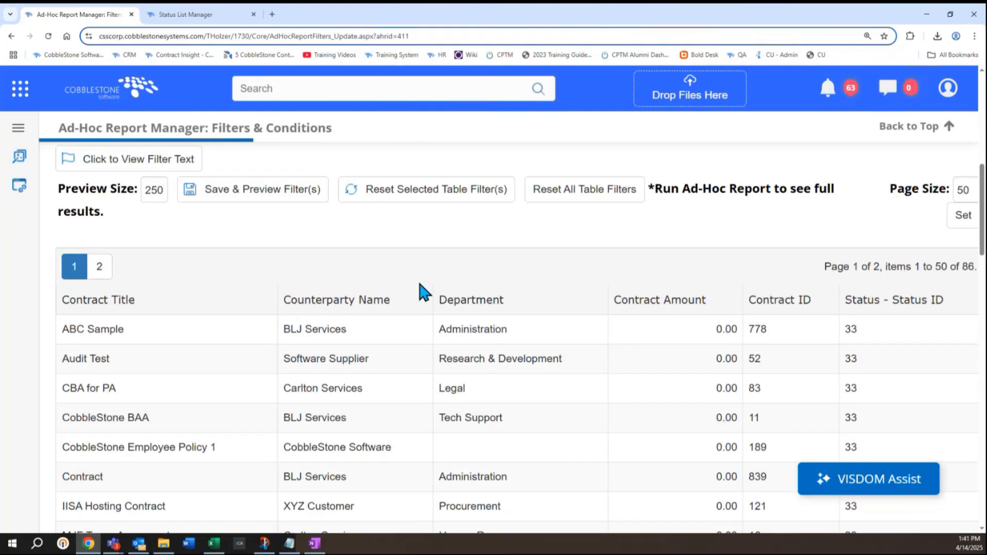
scroll(423, 292, "down", 2)
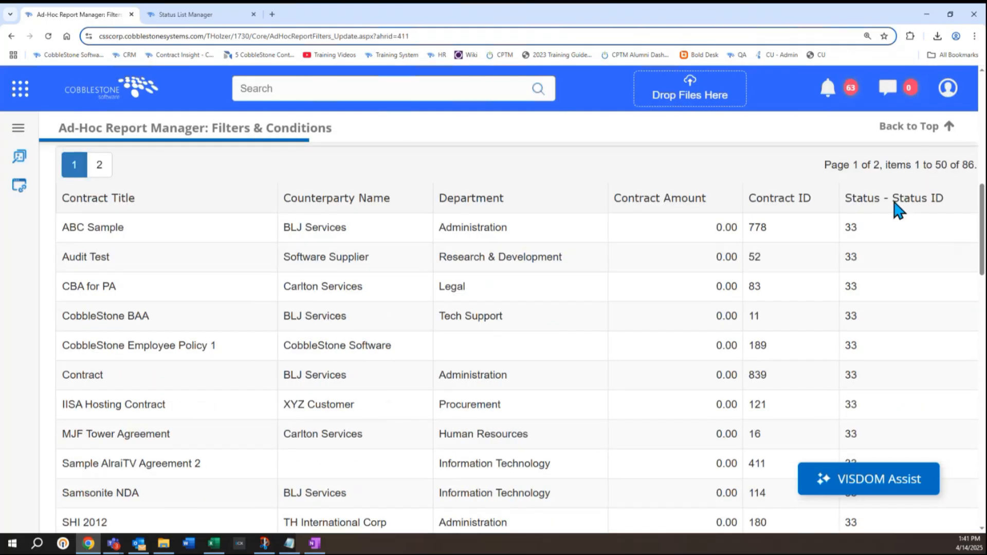
triple_click(895, 209)
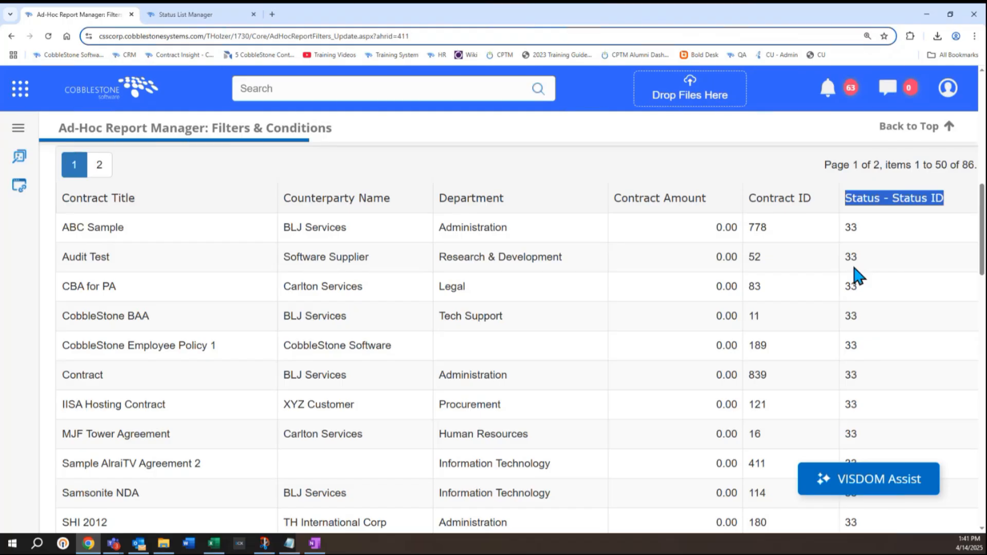
Step: Return to the report's Overview and rename the report as Active Contracts Expiring in 120 Days
scroll(862, 262, "up", 5)
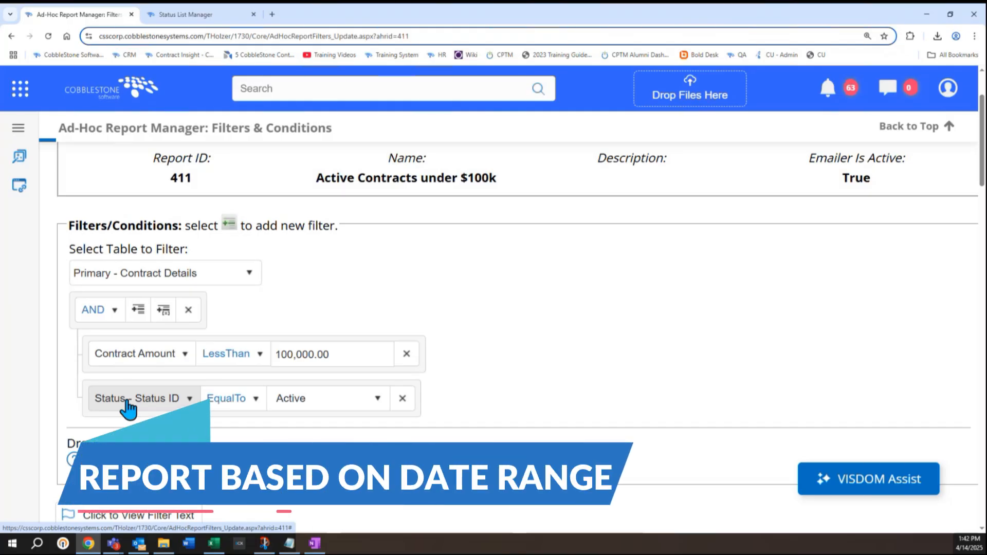
scroll(584, 300, "up", 2)
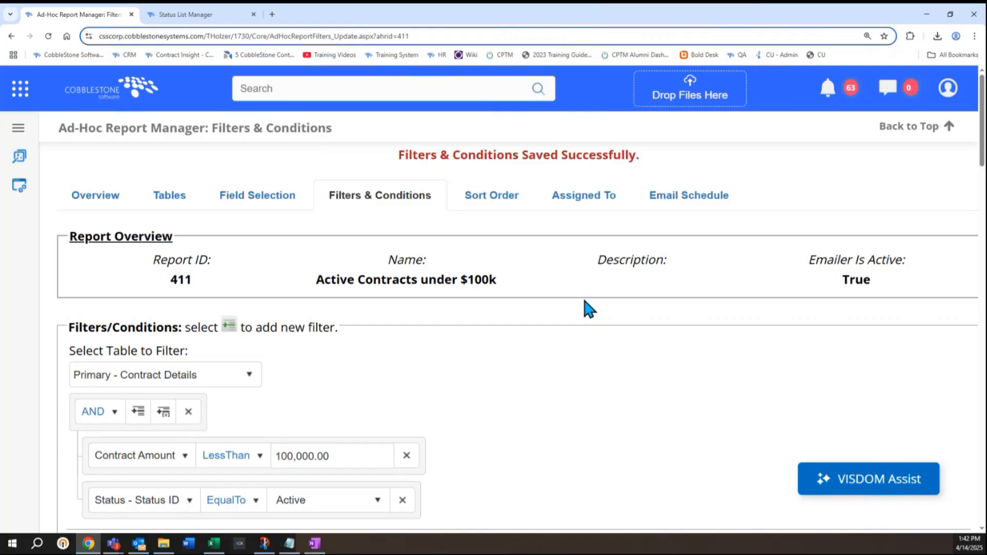
left_click(109, 206)
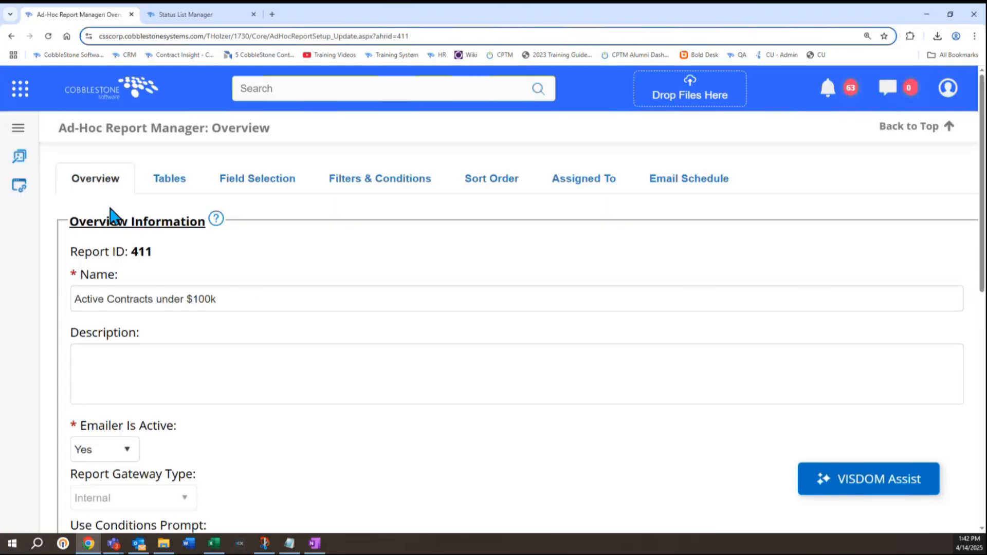
left_click(248, 303)
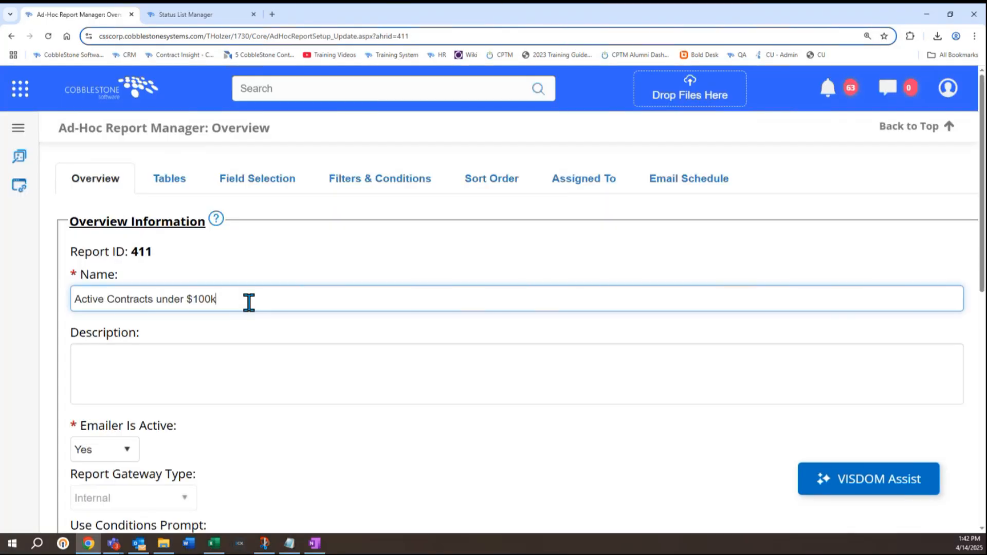
key("BackSpace")
key("BackSpace")
key("BackSpace")
key("BackSpace")
key("BackSpace")
key("BackSpace")
key("BackSpace")
key("BackSpace")
key("BackSpace")
key("BackSpace")
key("BackSpace")
type("Expiring in 120 Days")
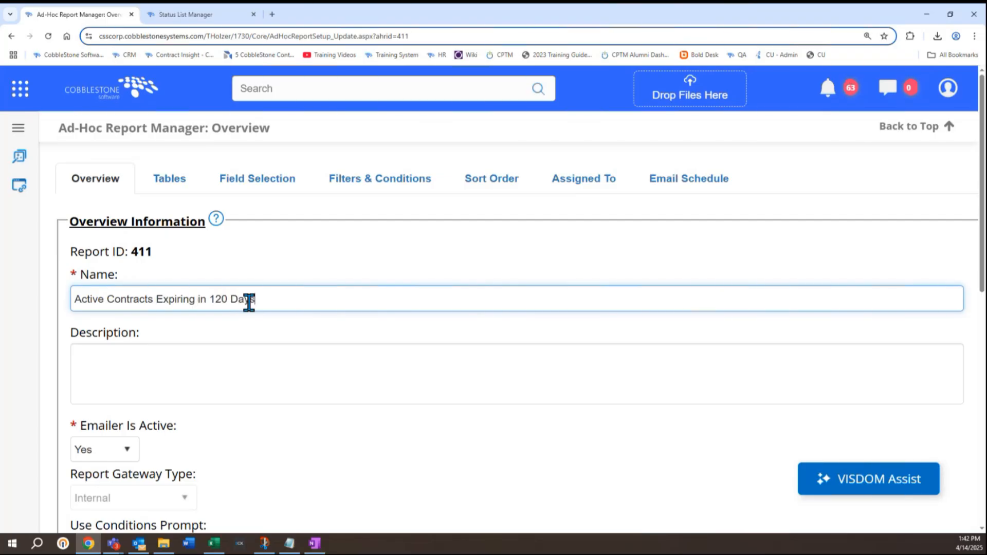
left_click(304, 251)
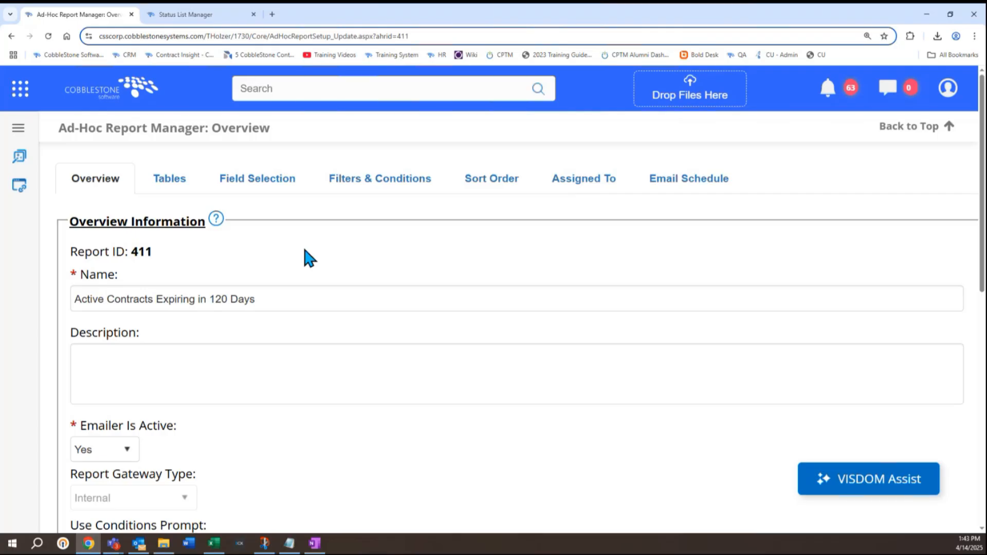
Step: Go back to Filters & Conditions and delete the Contract Amount condition
left_click(381, 191)
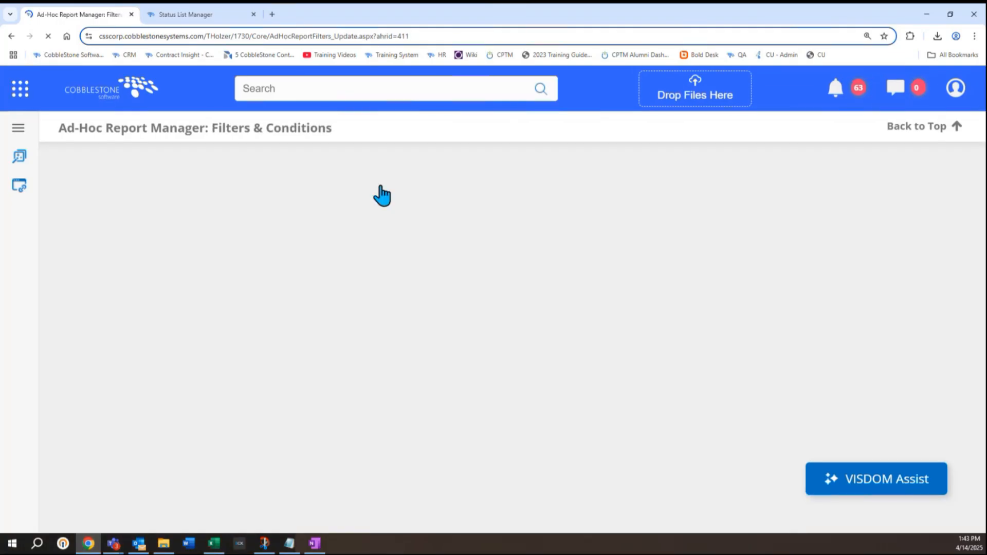
scroll(139, 405, "down", 2)
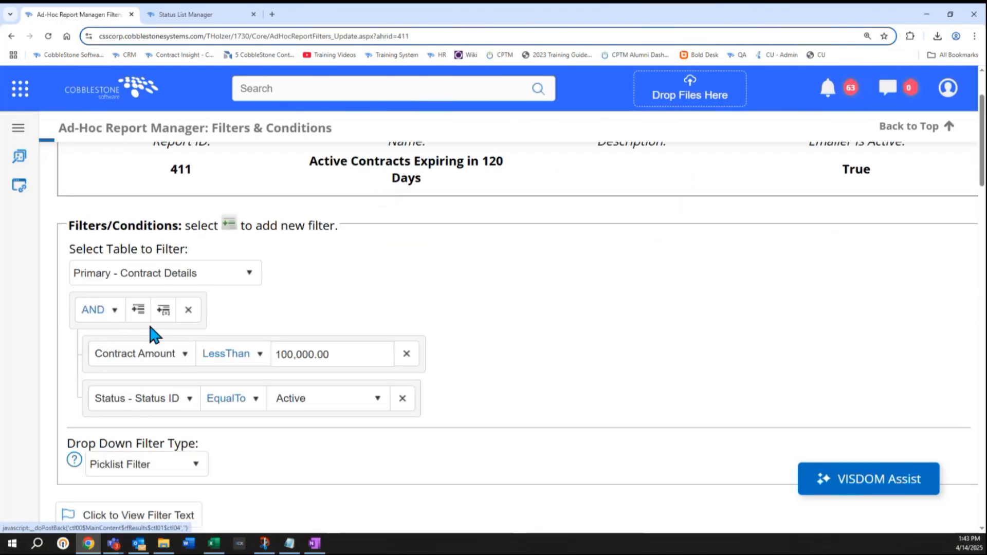
left_click(406, 354)
Step: Add an Expiration Date condition using Between, from 4/14/2025 to 8/14/2025
left_click(136, 313)
left_click(143, 401)
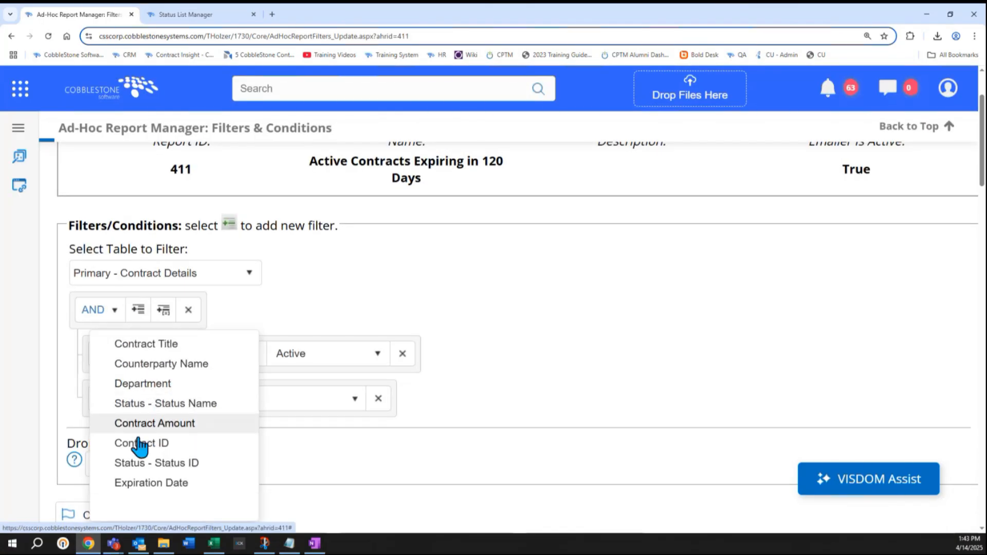
left_click(155, 482)
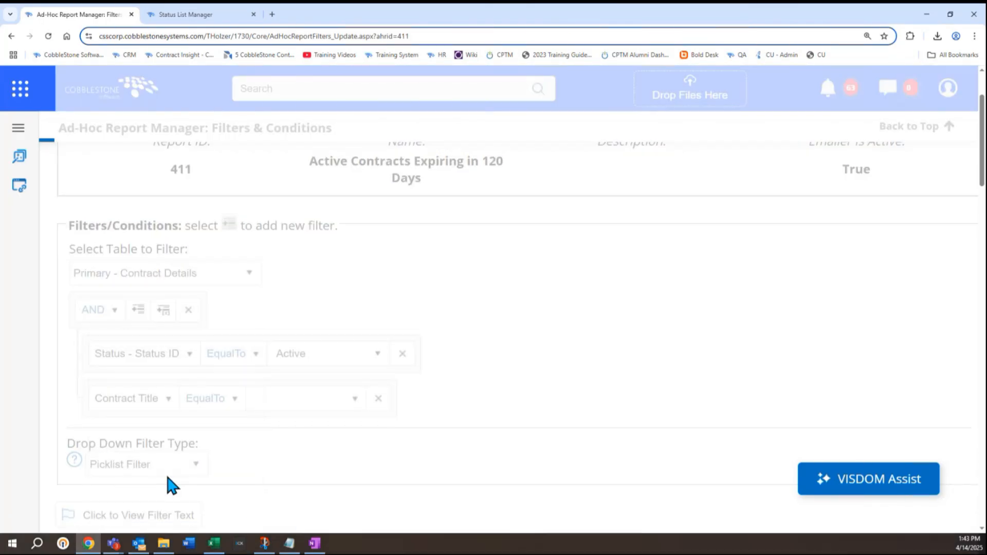
left_click(241, 400)
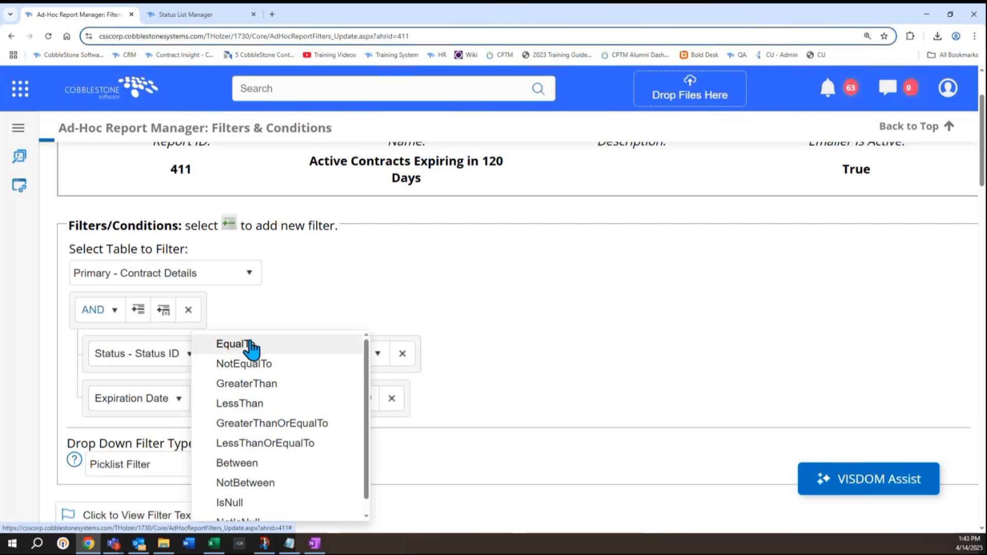
left_click(241, 464)
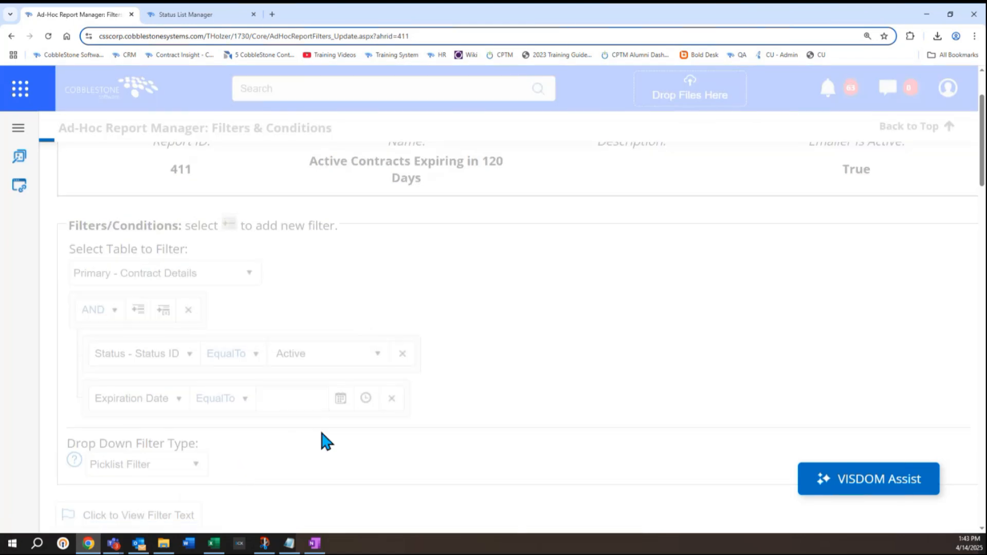
left_click(343, 399)
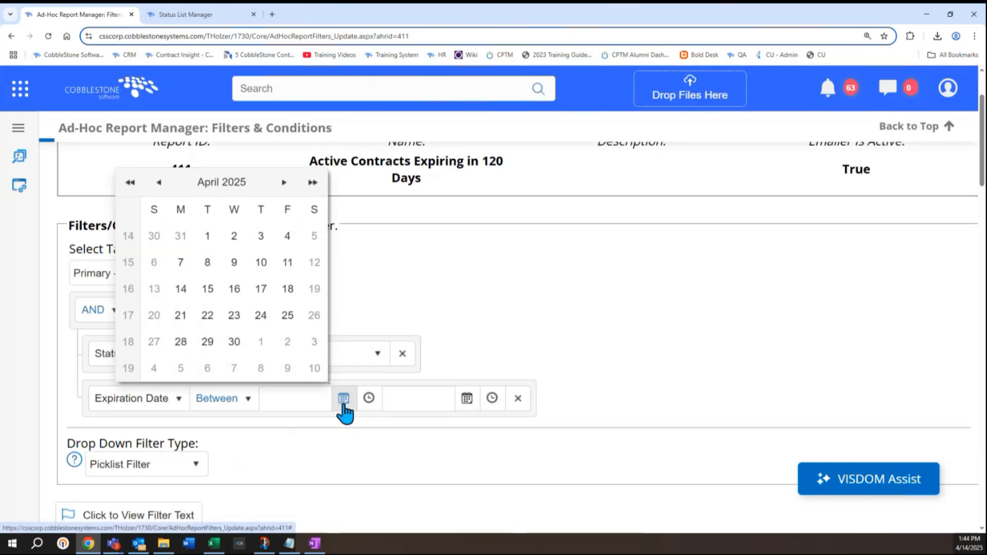
left_click(181, 289)
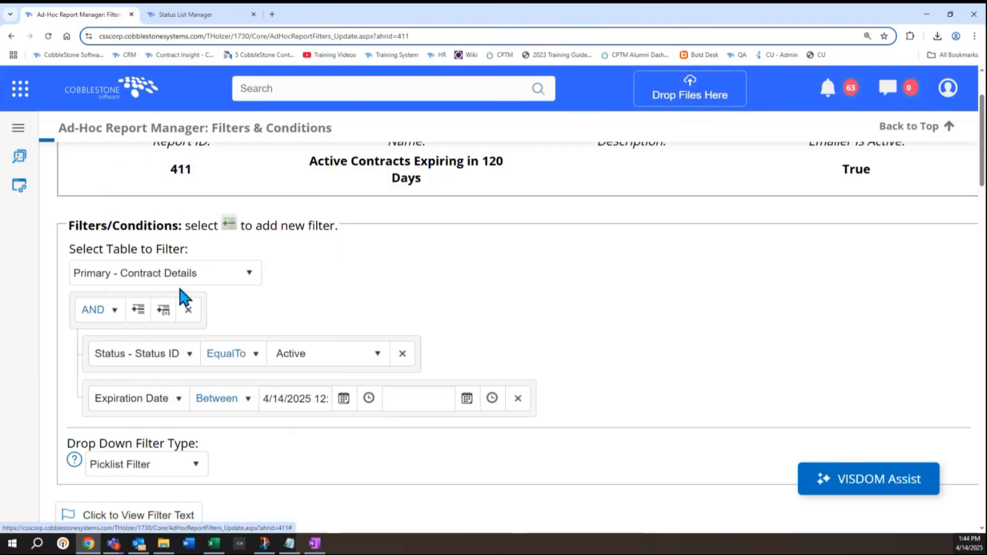
left_click(411, 402)
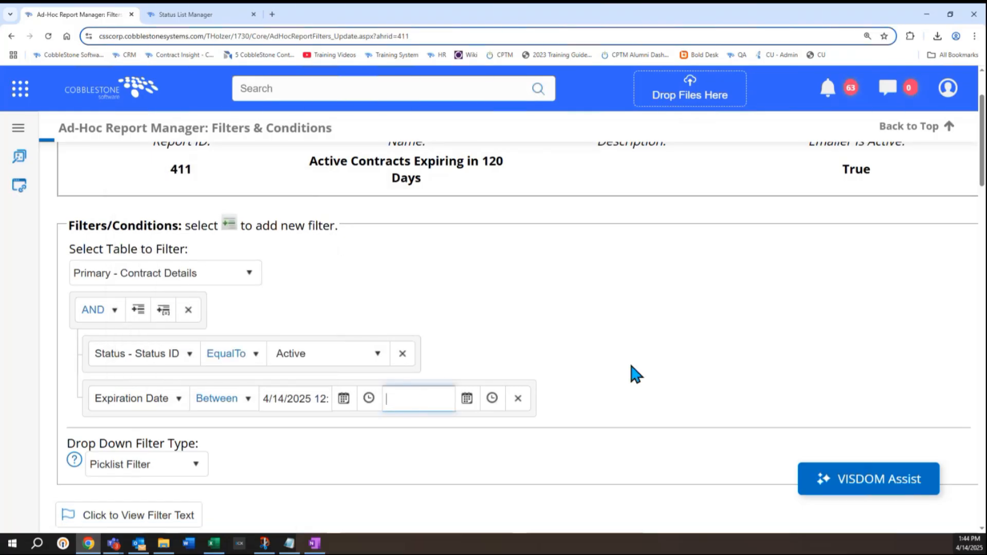
type("8/14/2025")
key("Tab")
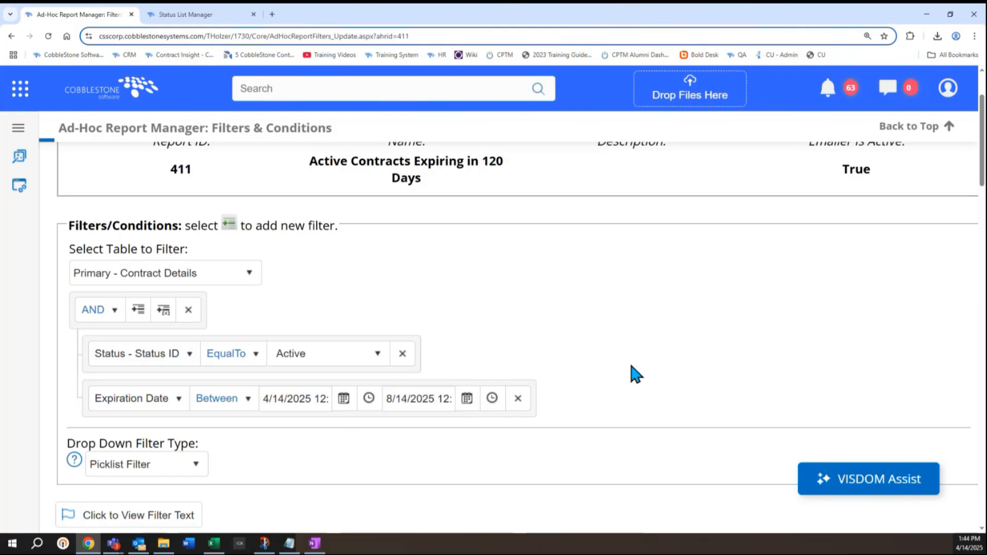
Step: Save and preview the date-range filters, and check the expiration dates of the listed contracts
scroll(632, 375, "down", 3)
left_click(286, 407)
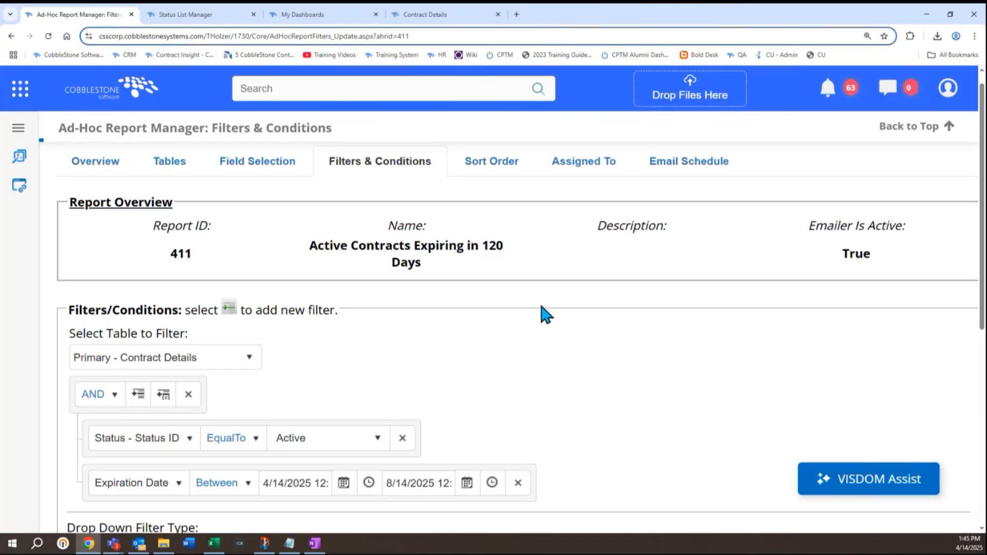
scroll(541, 308, "down", 6)
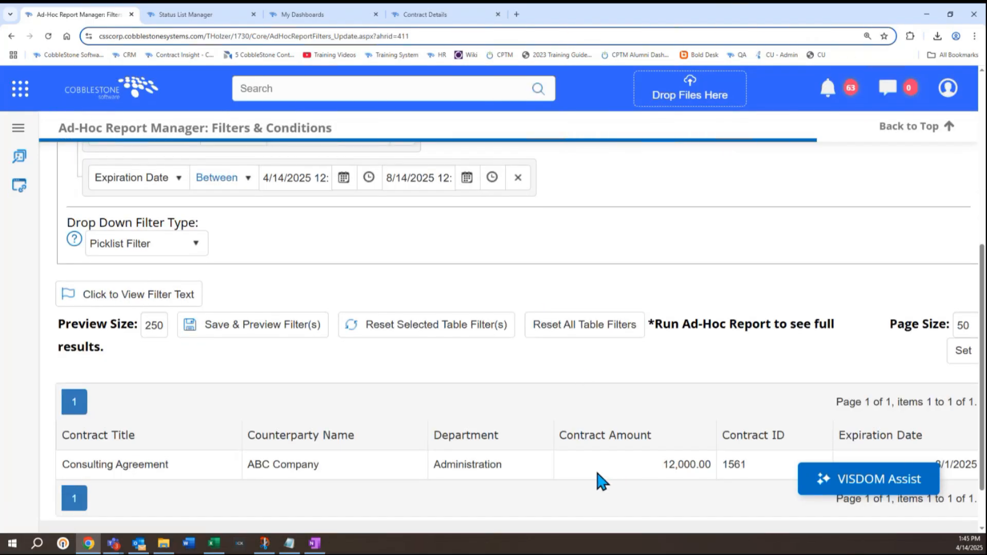
scroll(519, 494, "down", 1)
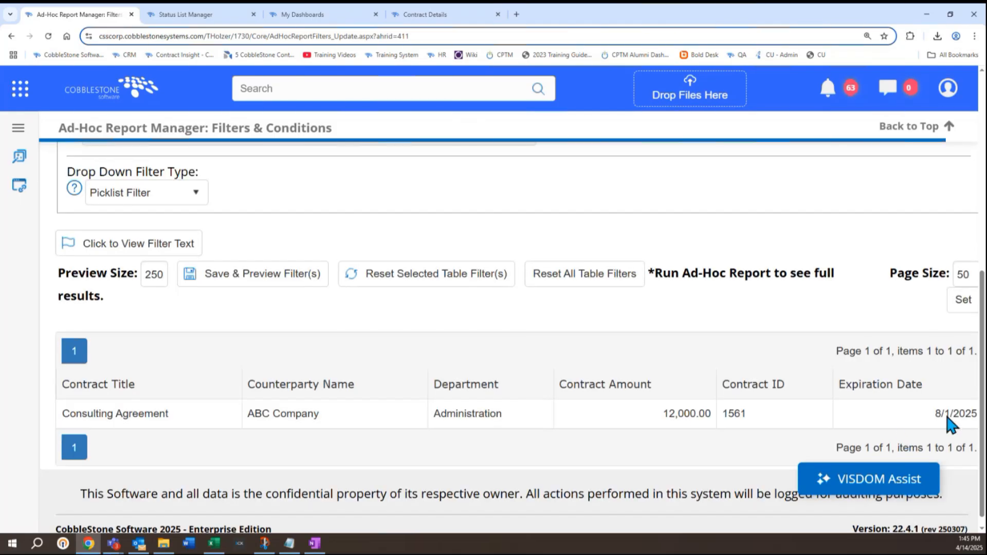
scroll(252, 427, "up", 6)
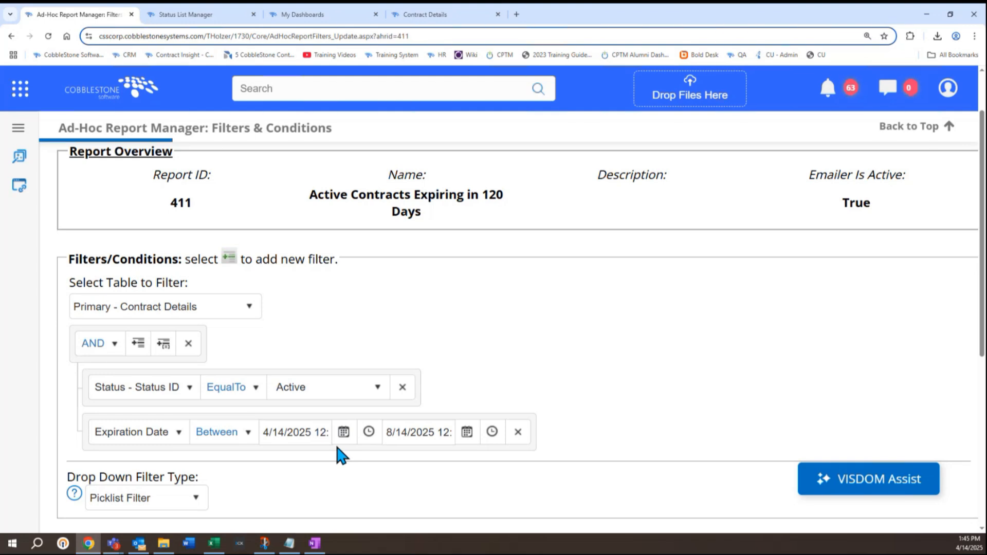
Step: Delete the Expiration Date condition, and save and preview the remaining filter
left_click(519, 433)
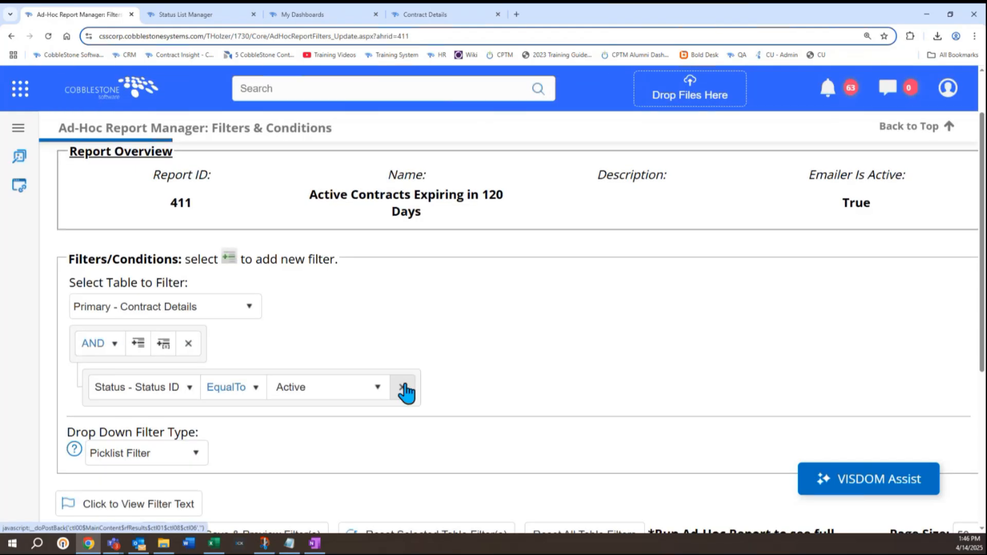
scroll(286, 419, "down", 2)
left_click(286, 423)
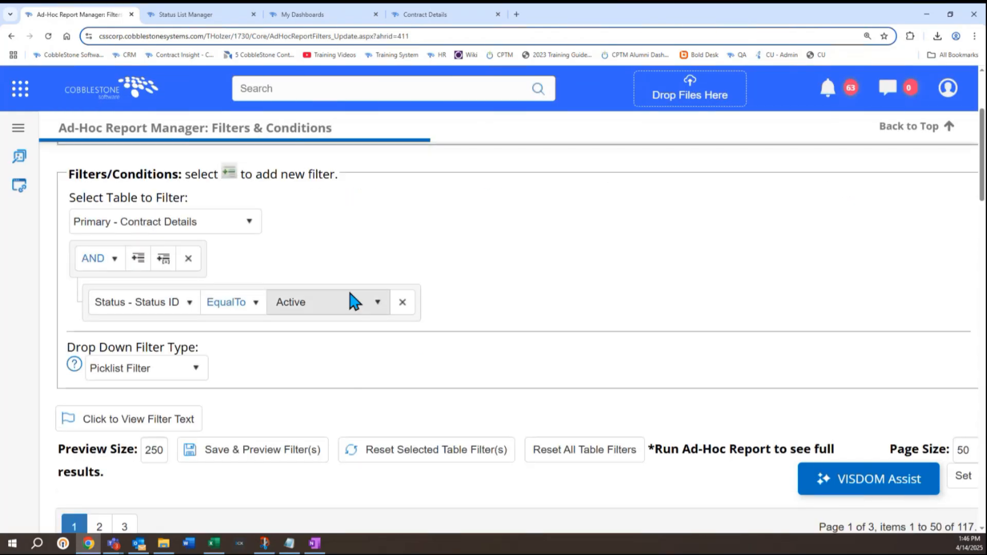
Step: In Field Selection, add the Expiration Date field to Contract Details with DATEDIFFDAYS-Expiration Date as the linked field
left_click(249, 199)
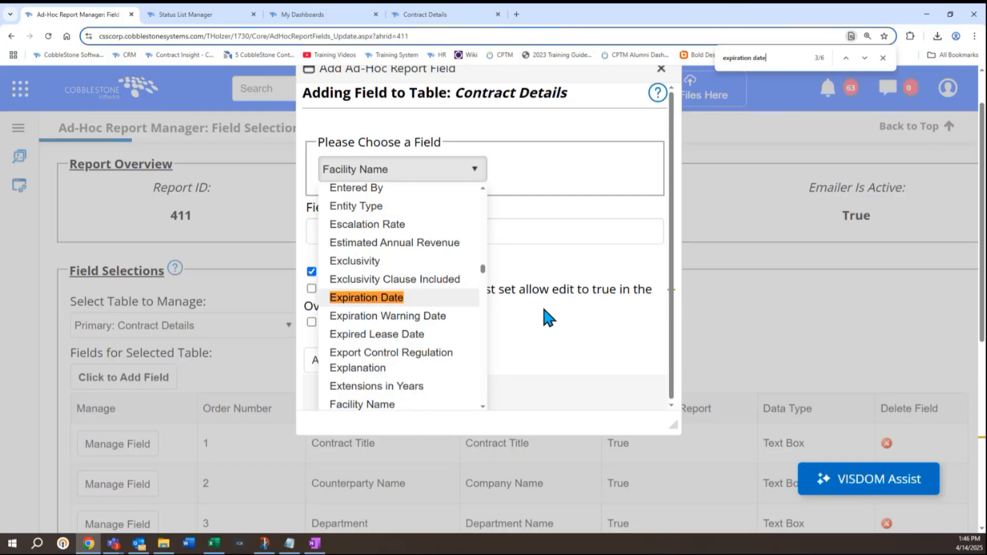
left_click(409, 299)
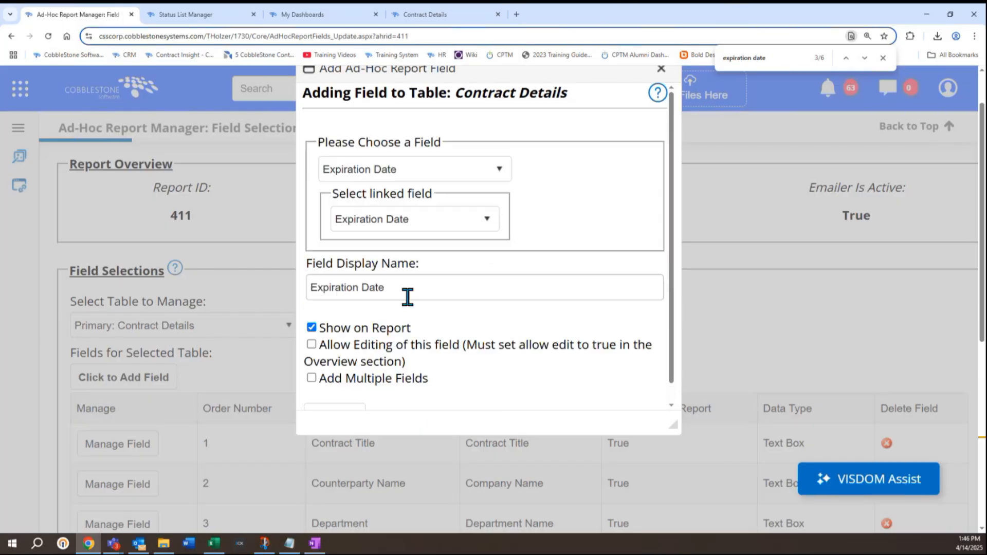
triple_click(392, 199)
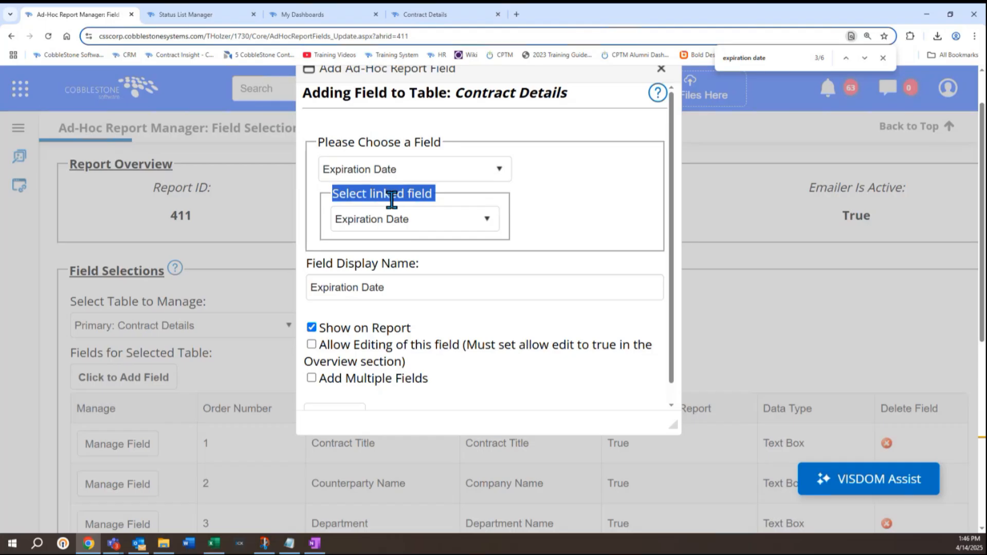
left_click(395, 221)
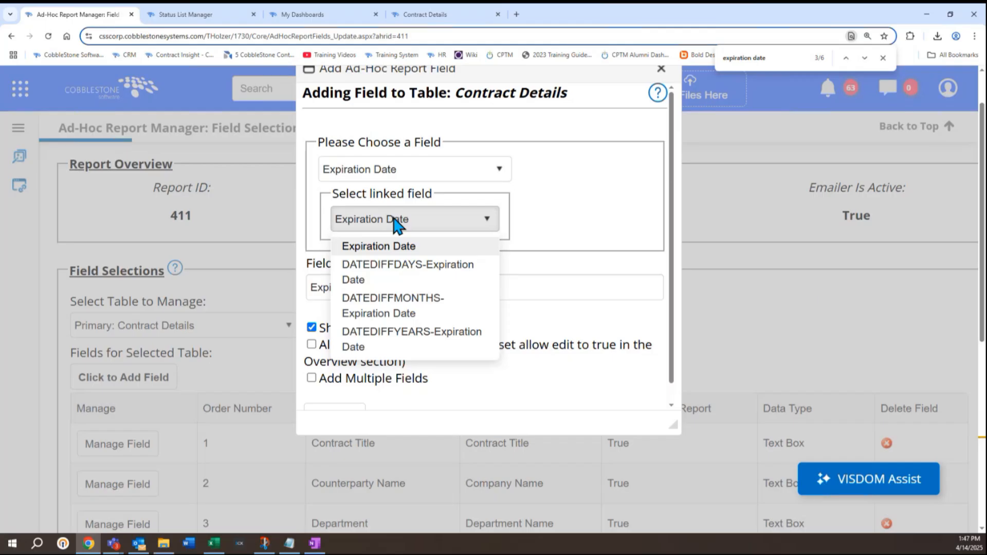
left_click(412, 268)
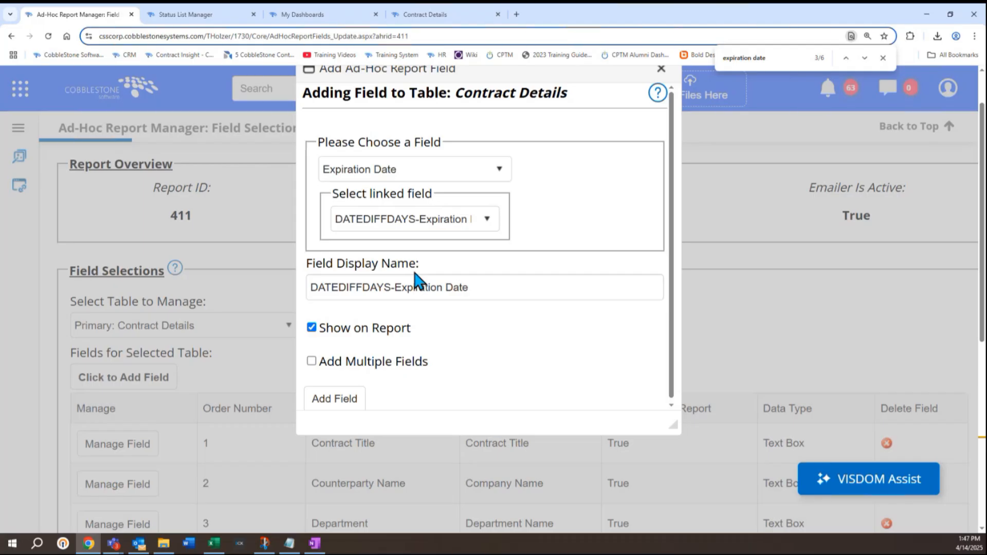
left_click(332, 399)
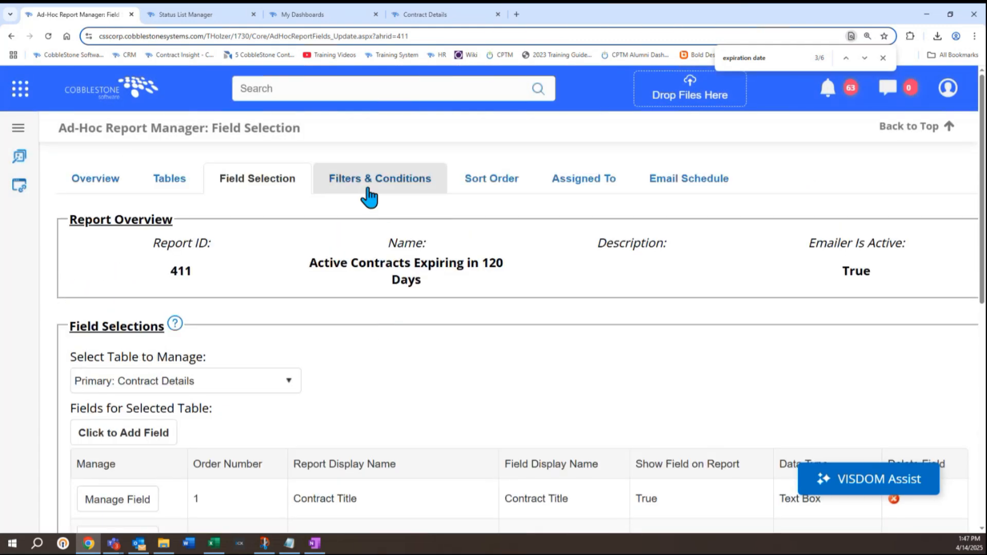
Step: In Filters & Conditions, add a second condition on DATEDIFFDAYS-Expiration Date to the Contract Details filter
left_click(369, 191)
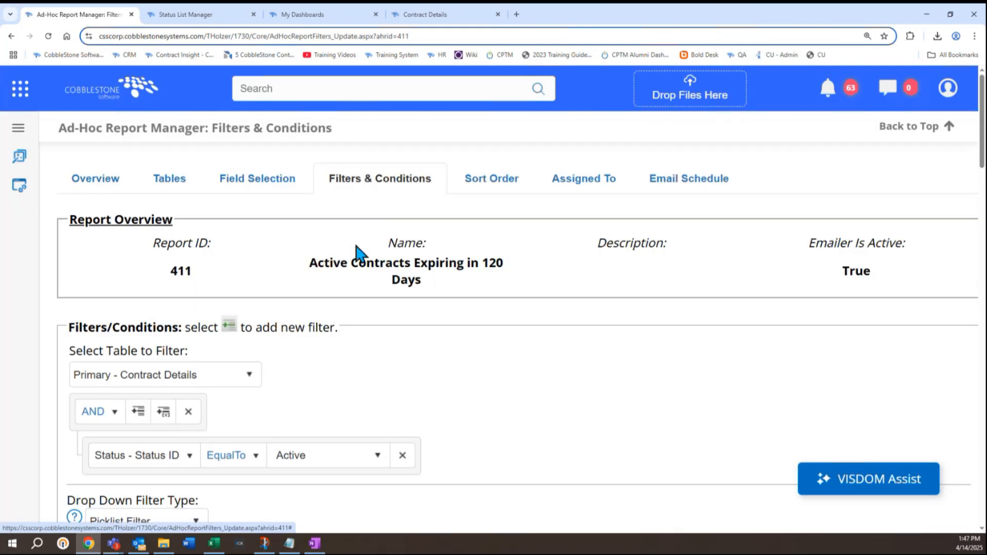
scroll(257, 267, "down", 3)
left_click(131, 258)
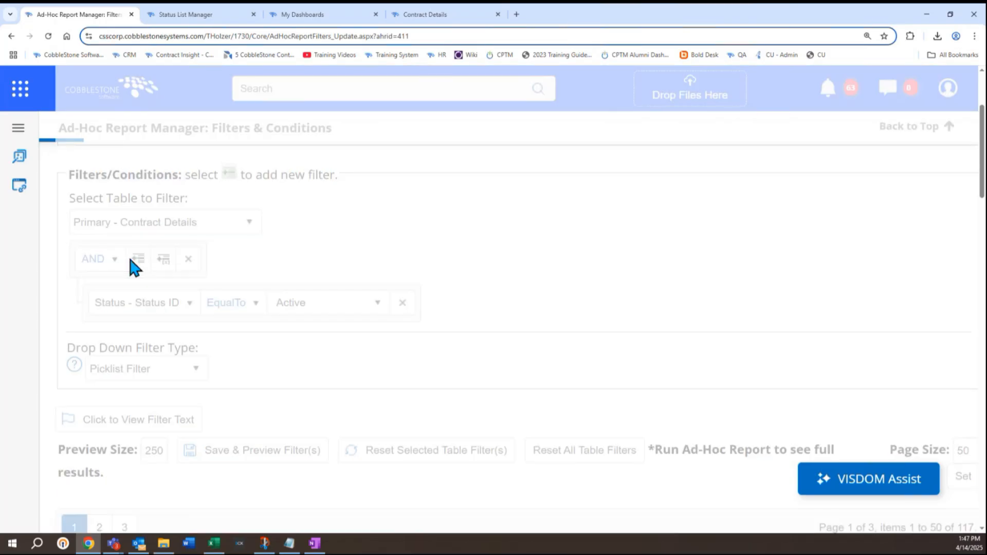
left_click(165, 351)
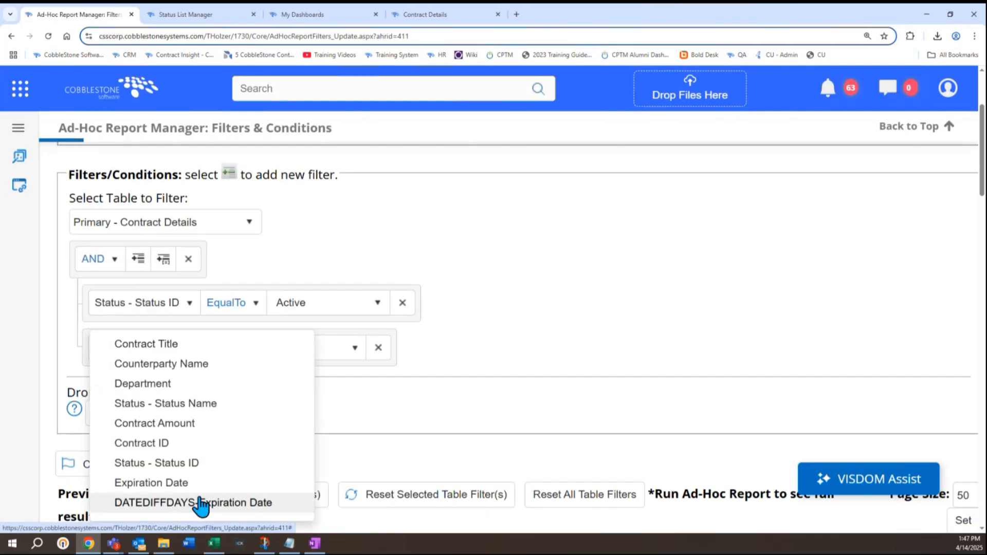
left_click(199, 501)
scroll(267, 370, "down", 2)
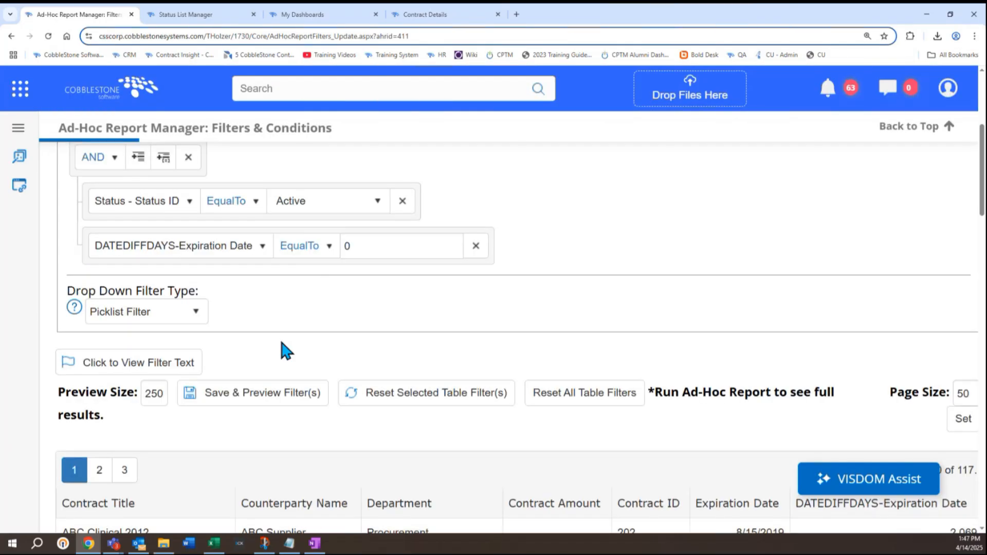
Step: Set the DATEDIFFDAYS-Expiration Date condition to Between 0 and 120
left_click(323, 247)
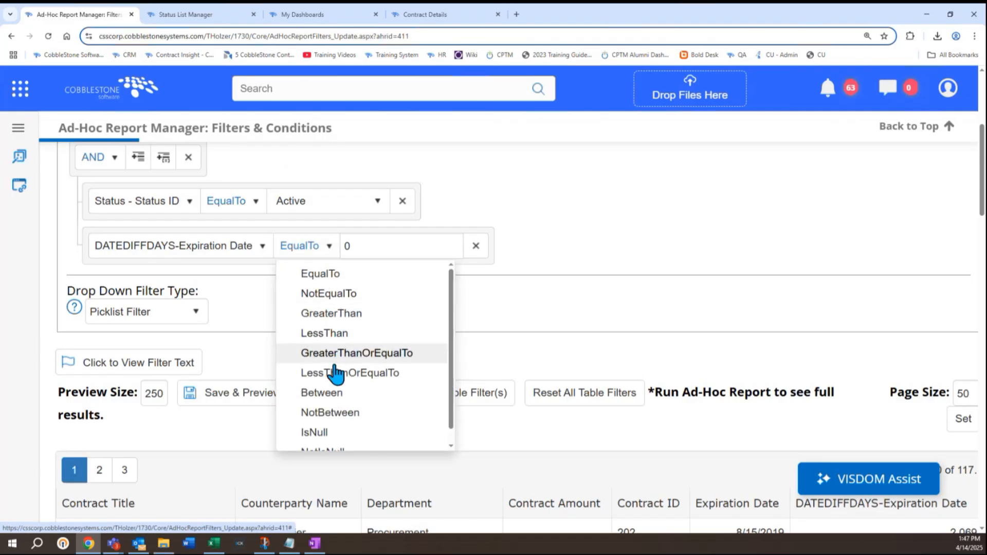
left_click(344, 396)
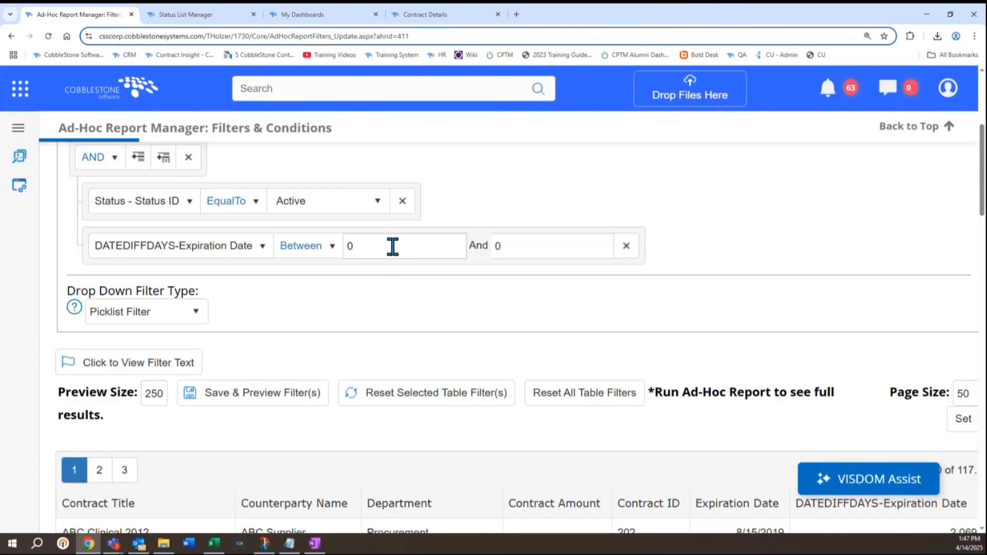
double_click(393, 247)
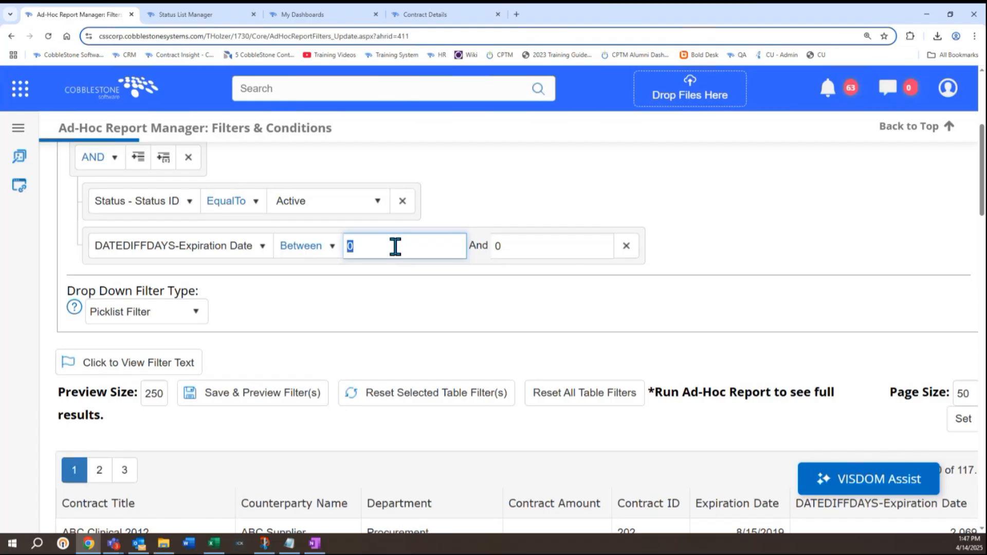
left_click(502, 249)
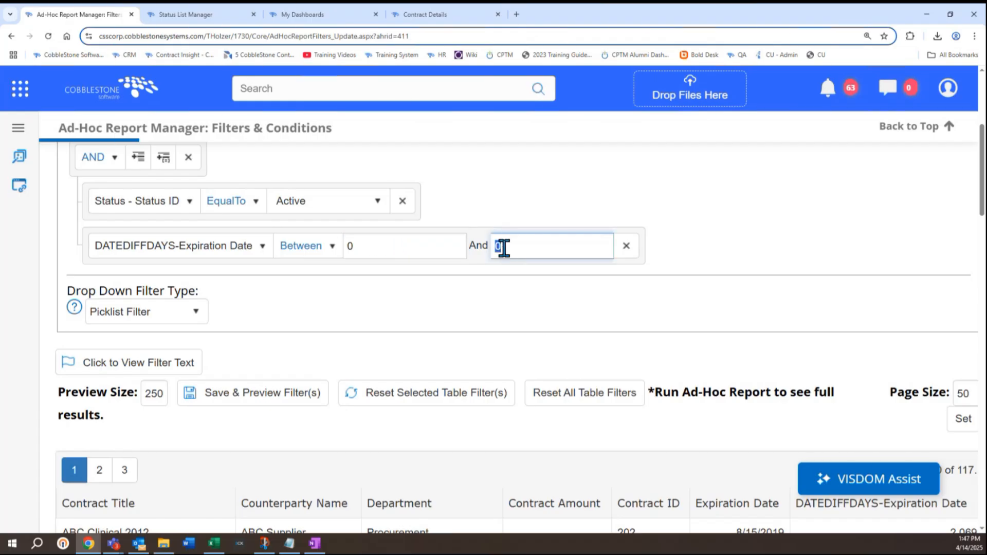
type("120")
Step: Save and preview the filters, and check the listed contract's DATEDIFFDAYS-Expiration Date value
scroll(459, 309, "down", 2)
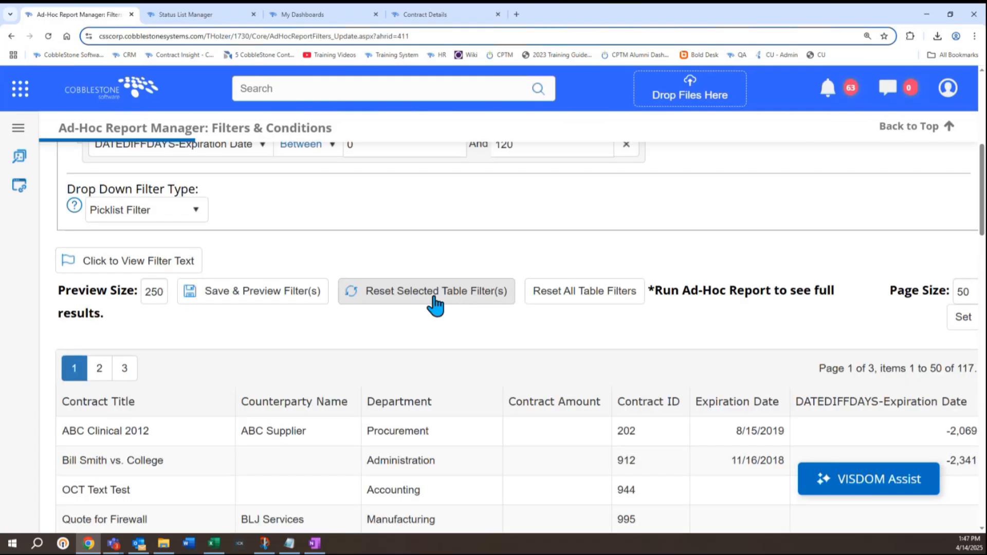
left_click(249, 291)
scroll(390, 257, "down", 1)
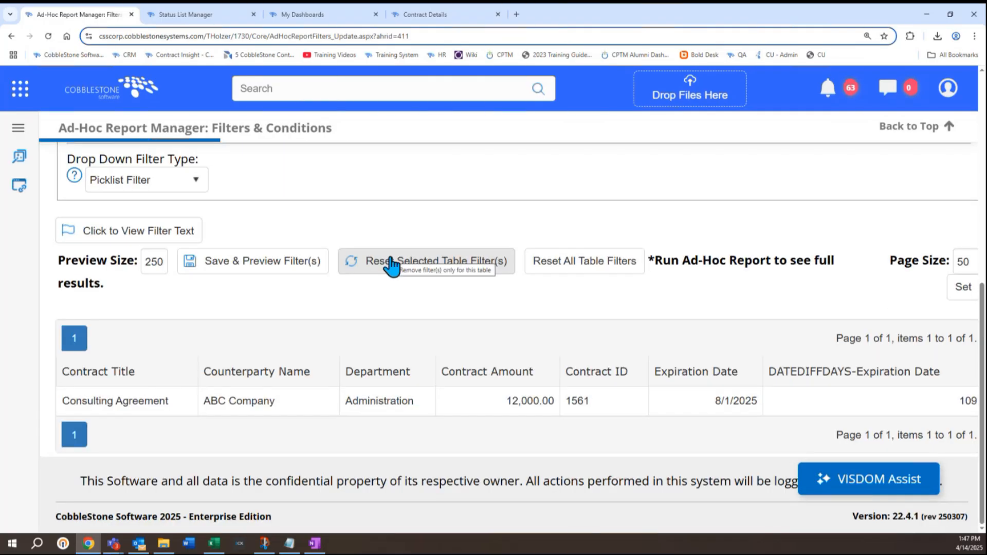
left_click_drag(770, 374, 967, 393)
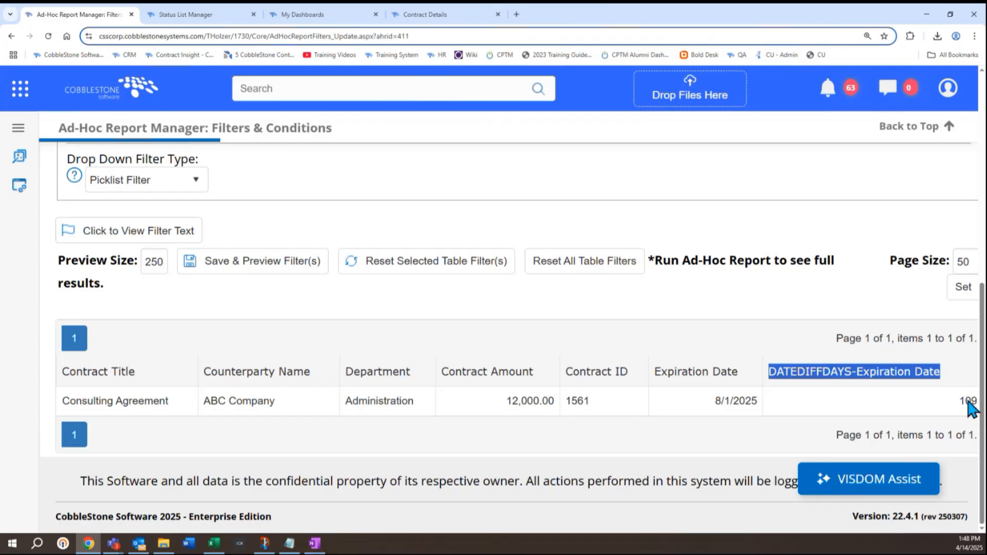
double_click(968, 401)
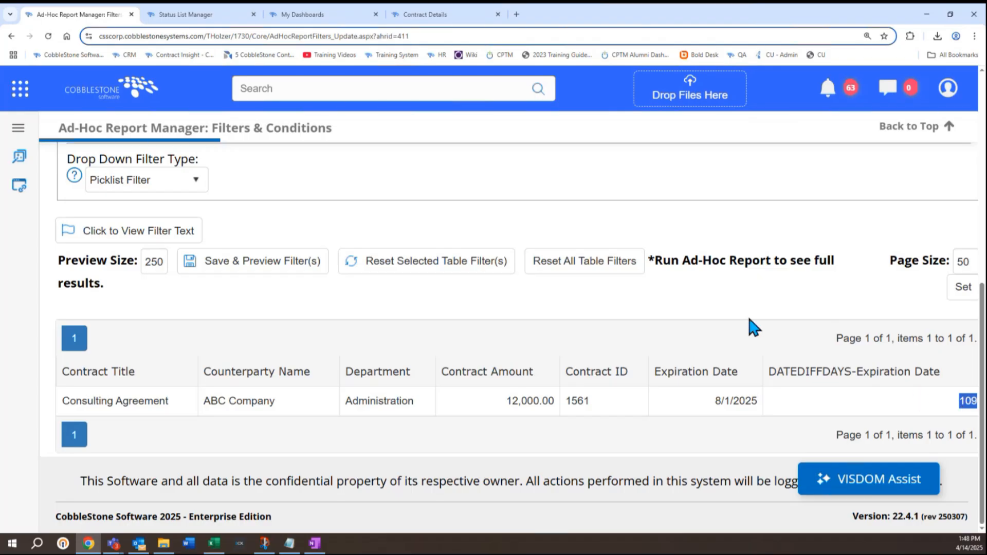
Step: Change the DATEDIFFDAYS-Expiration Date range to between -120 and 0
scroll(747, 314, "up", 5)
left_click(405, 420)
left_click(584, 414)
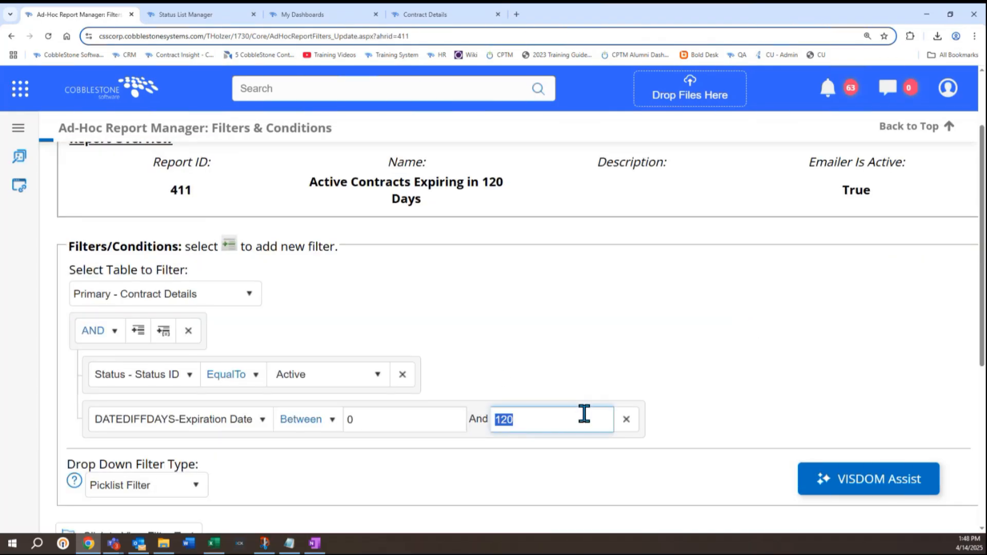
left_click(428, 413)
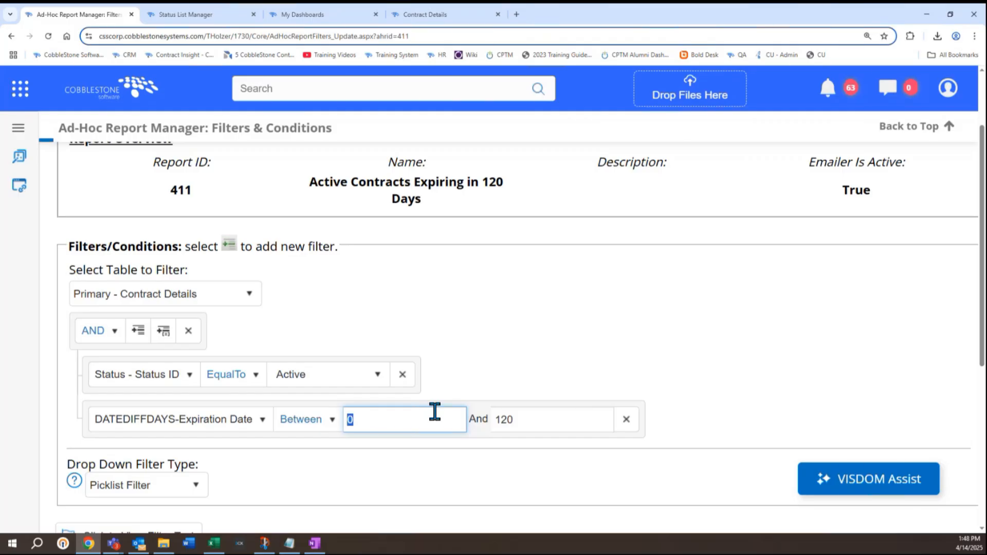
type("-120")
key("Tab")
type("0")
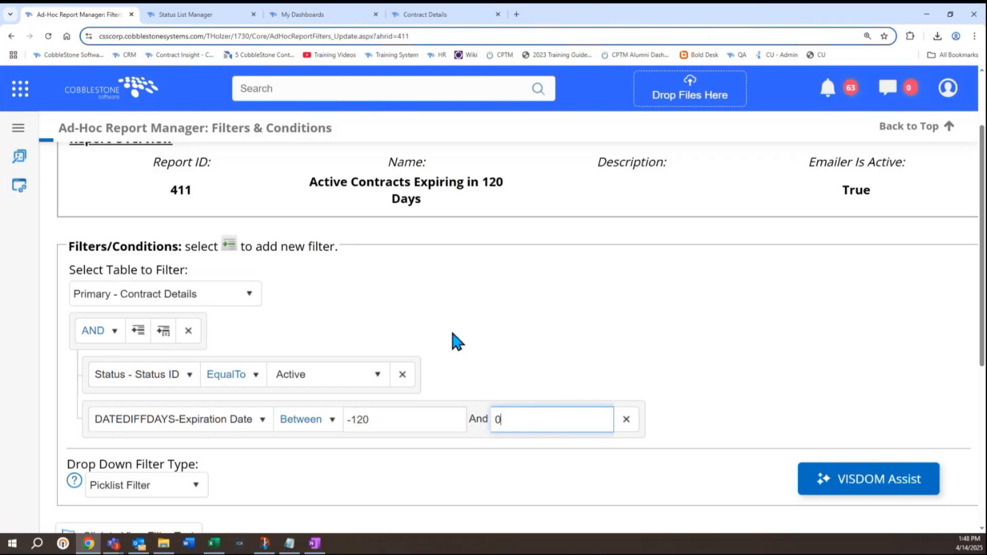
Step: Save and preview the filters with the negative day range, and review both range limits against the results
scroll(451, 329, "down", 3)
left_click(287, 414)
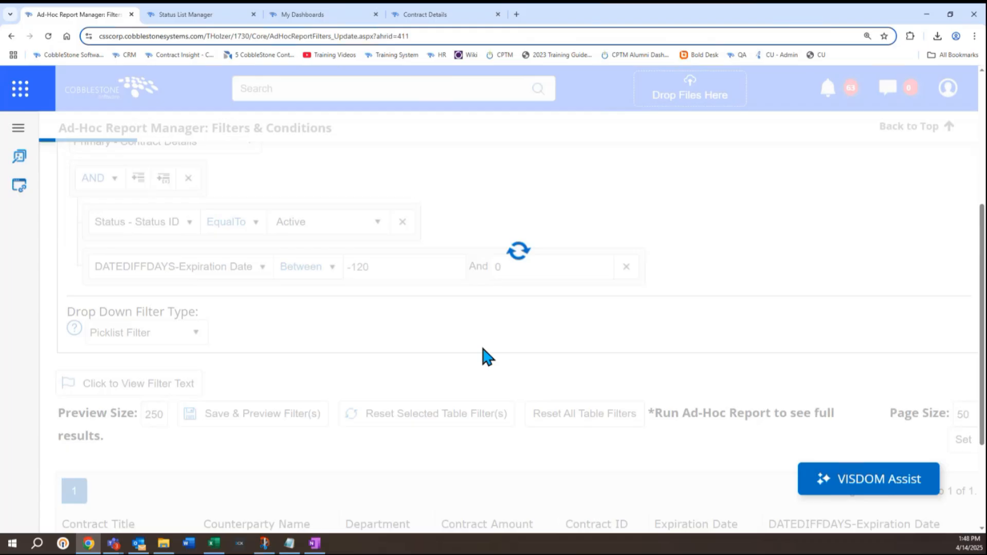
scroll(482, 349, "down", 2)
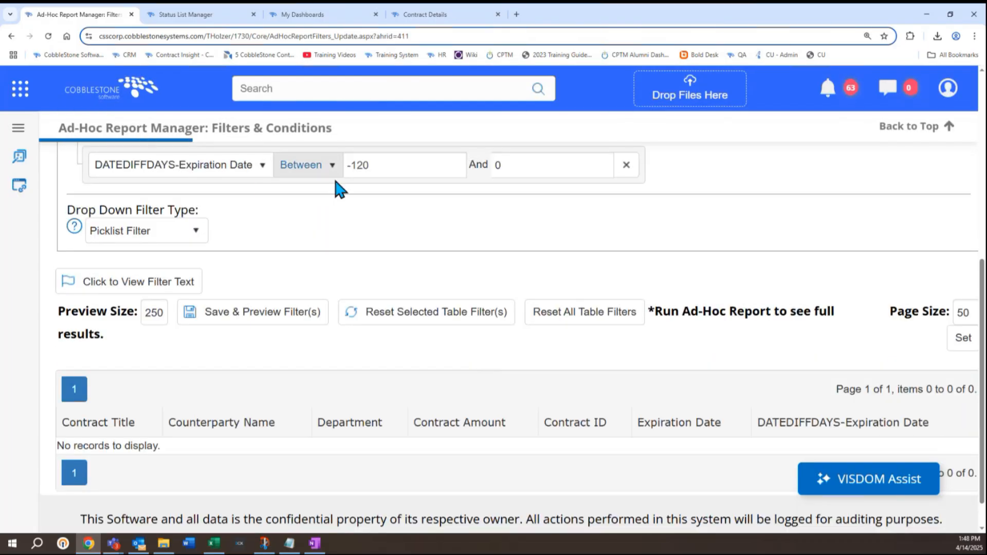
scroll(504, 424, "up", 1)
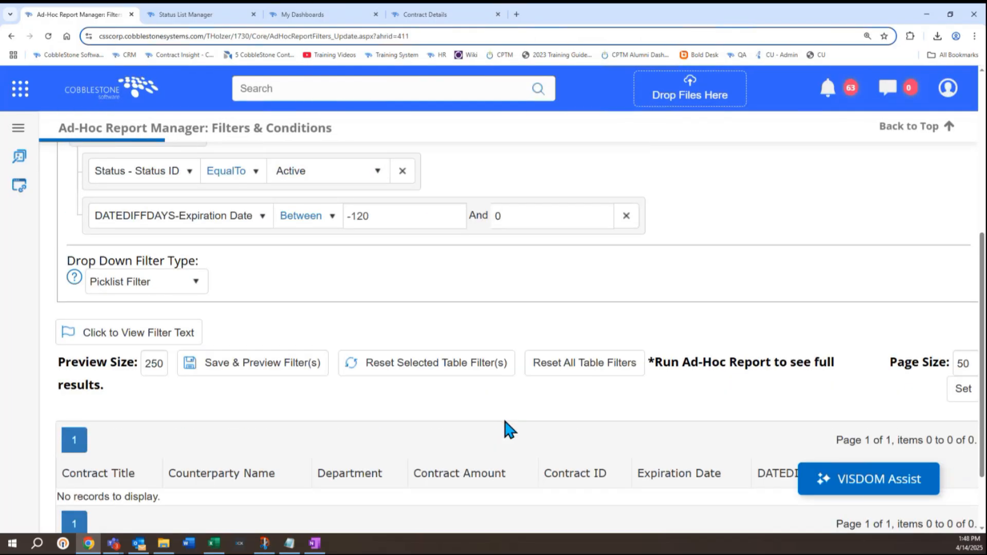
left_click(392, 220)
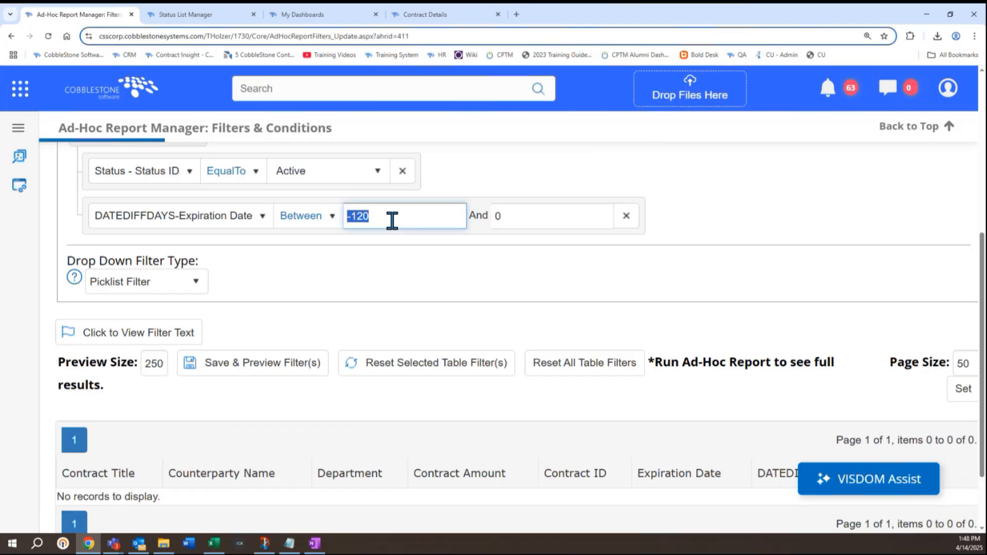
left_click(546, 222)
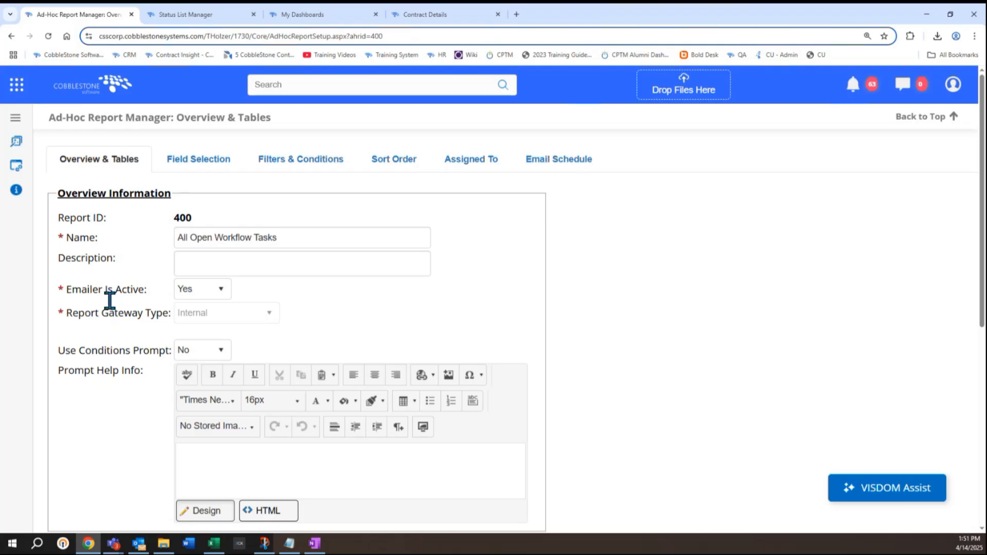
Step: Review the table selection of the All Open Workflow Tasks report and select Employee Details (LINKED) as an additional table
scroll(111, 306, "down", 5)
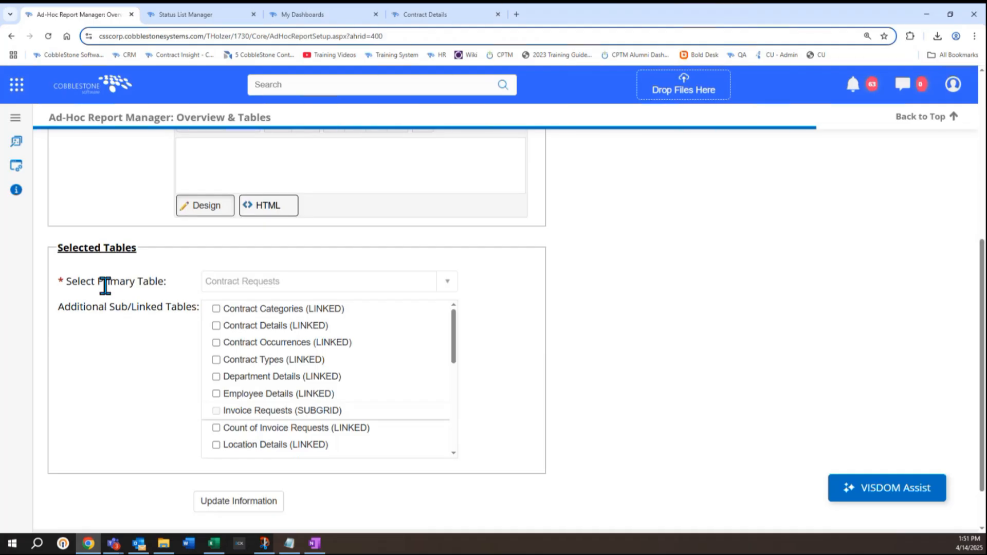
triple_click(103, 249)
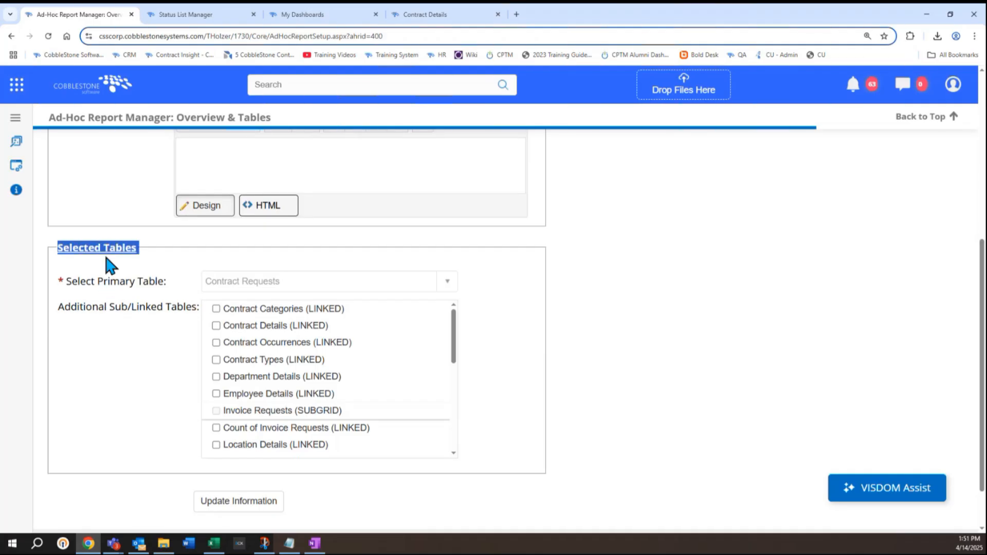
triple_click(107, 281)
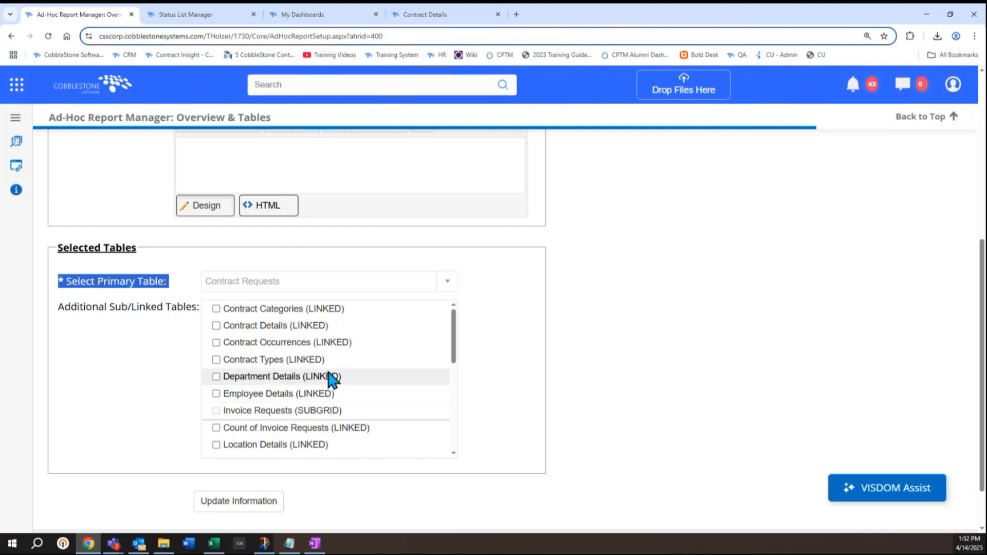
scroll(334, 341, "down", 10)
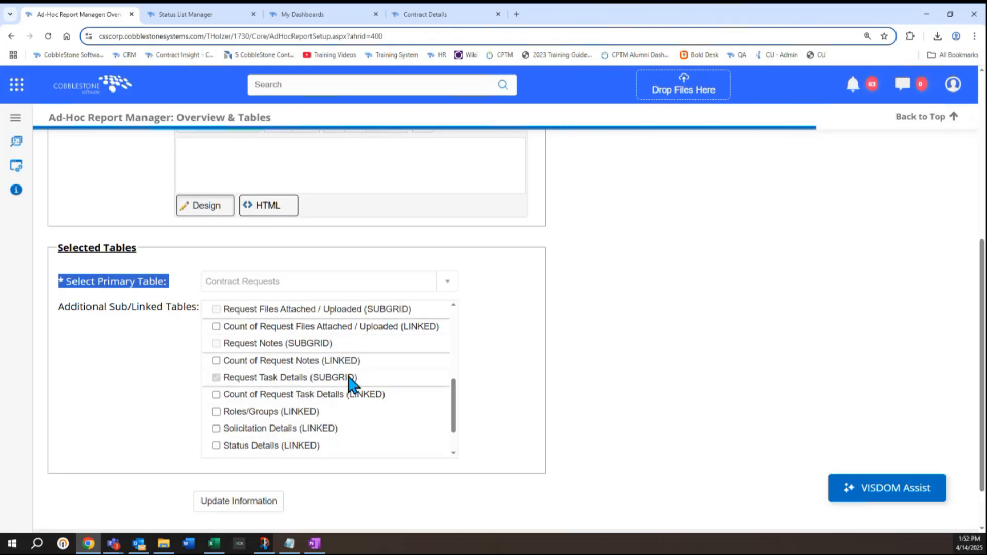
scroll(344, 386, "down", 1)
scroll(346, 391, "up", 10)
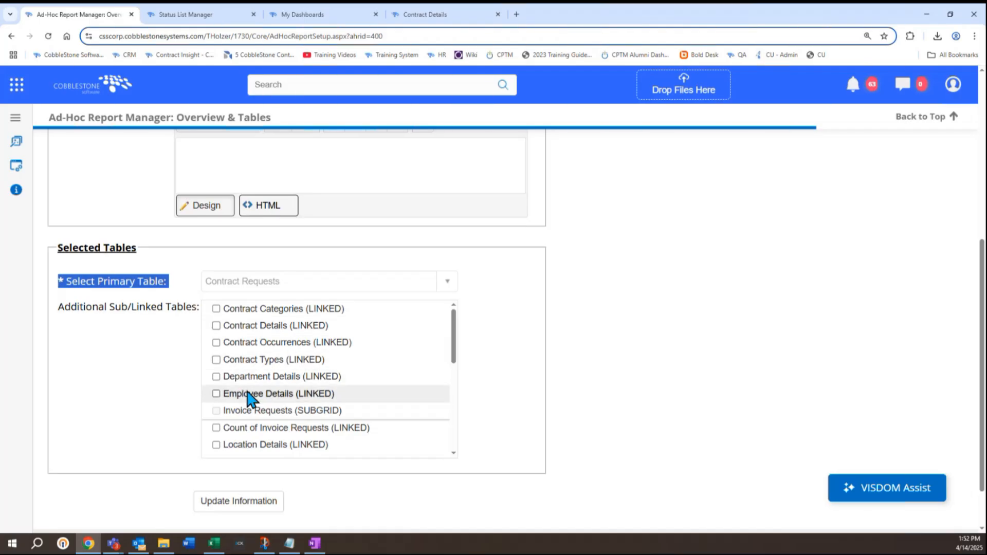
left_click(216, 394)
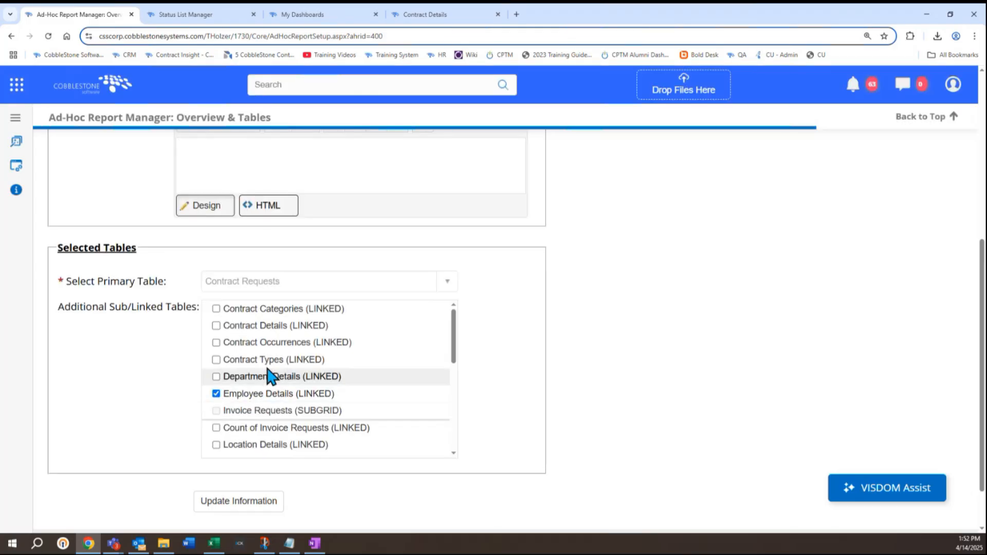
Step: Check the selection restrictions on the Work Orders and Request Task Details subgrid tables
scroll(269, 377, "down", 2)
scroll(269, 377, "down", 3)
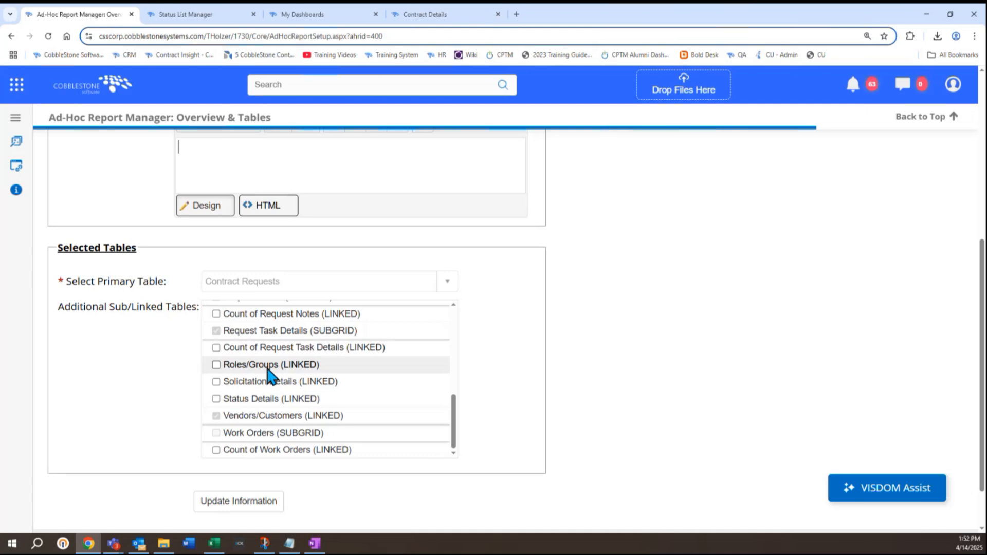
mouse_move(306, 443)
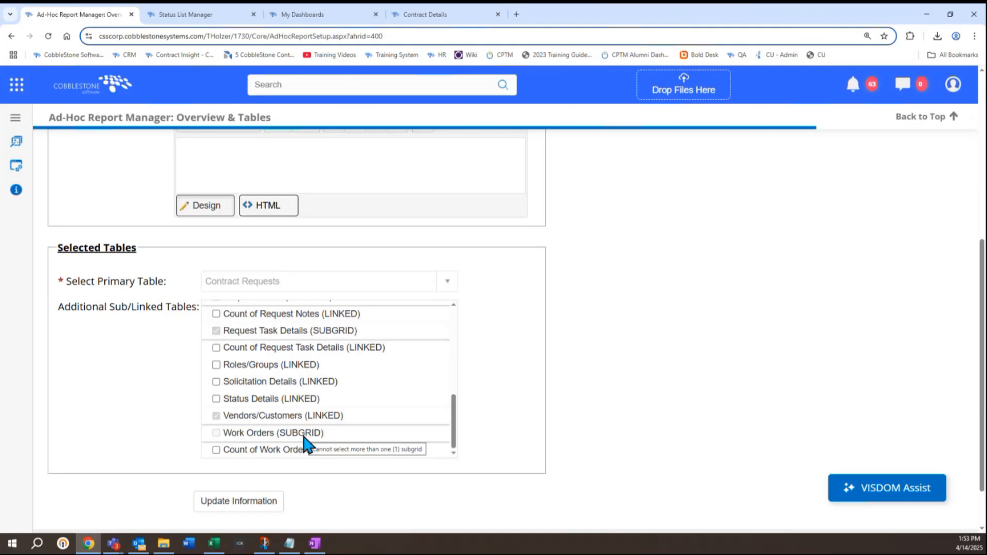
mouse_move(264, 340)
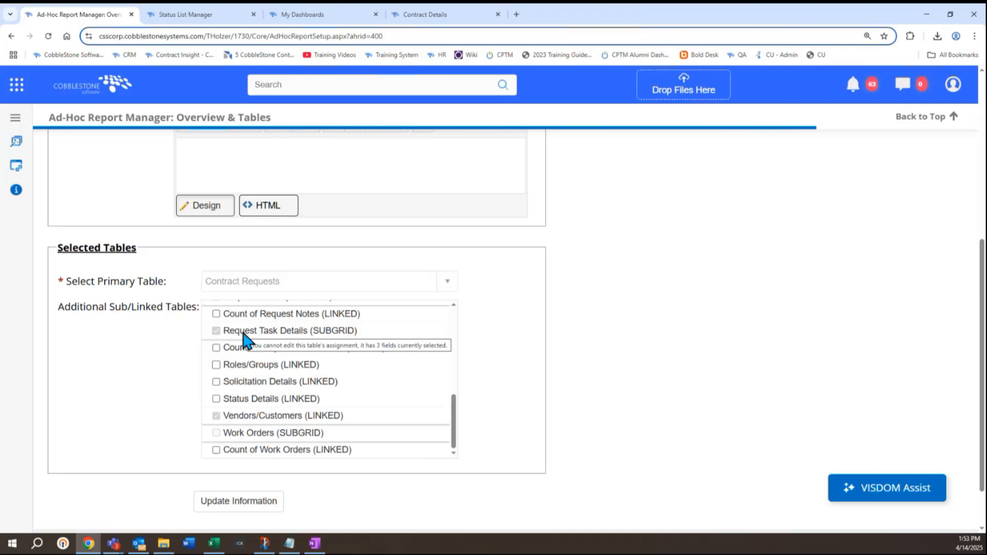
Step: Save the overview and table selections of the All Open Workflow Tasks report
scroll(244, 334, "up", 6)
triple_click(265, 237)
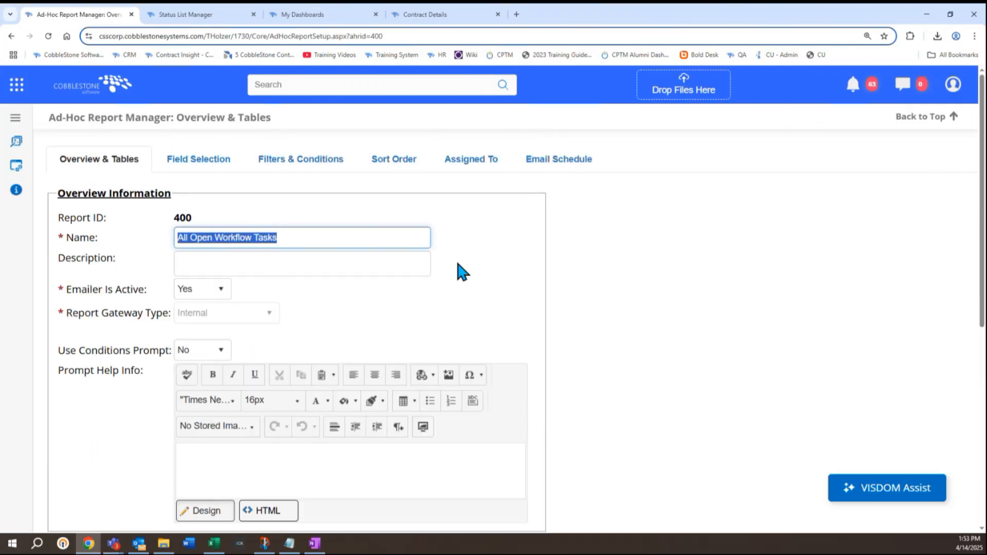
scroll(461, 267, "down", 7)
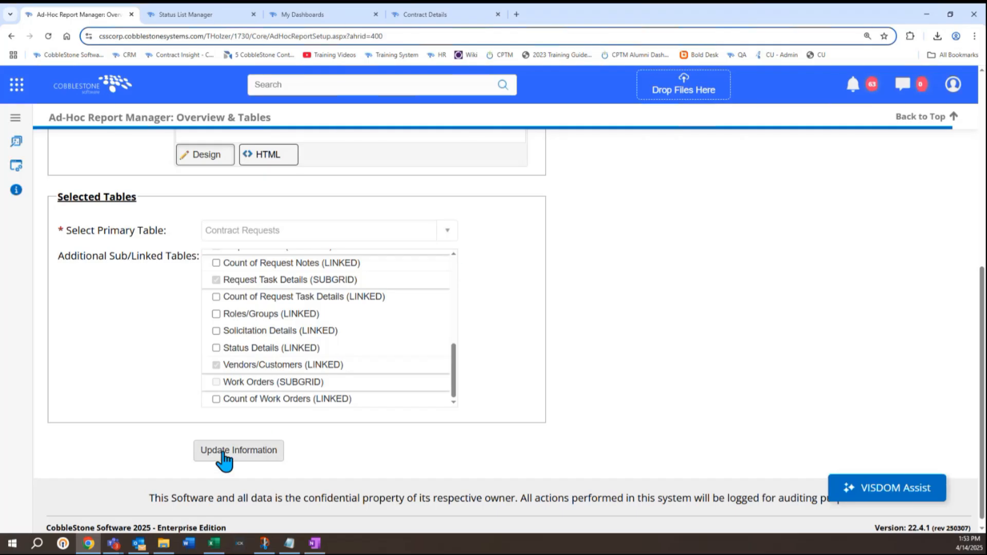
left_click(225, 451)
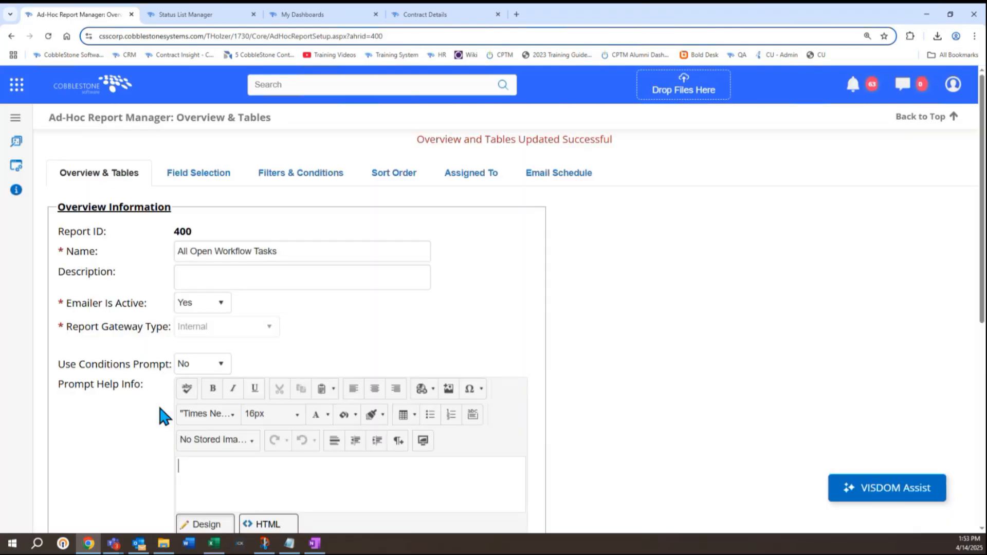
Step: Open the report's field selection and examine the available Contract Requests fields
left_click(199, 173)
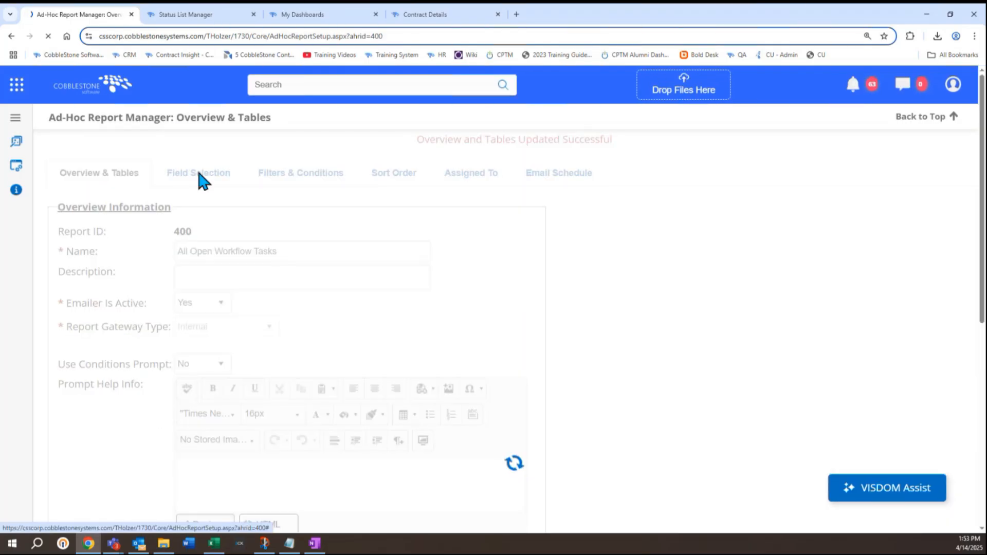
scroll(425, 283, "down", 2)
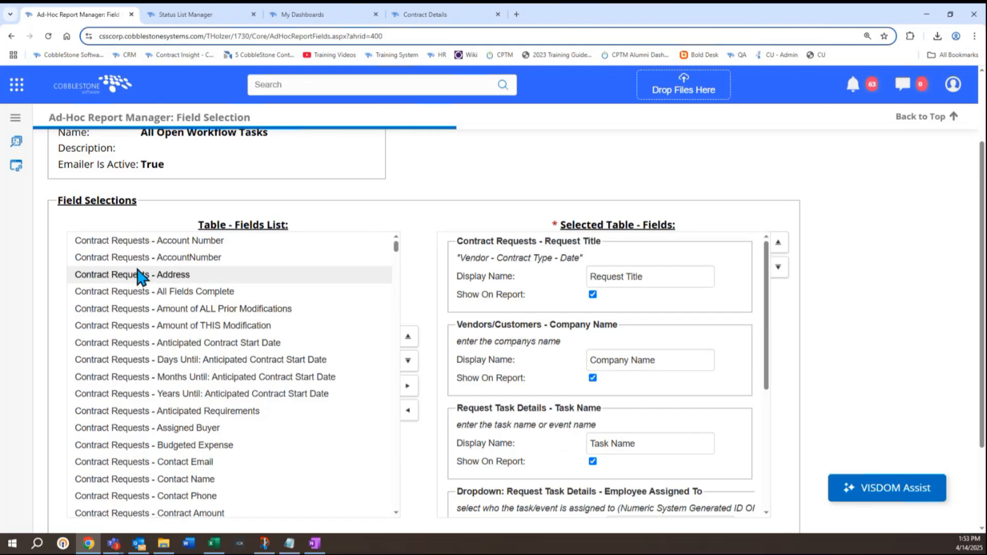
scroll(140, 278, "down", 15)
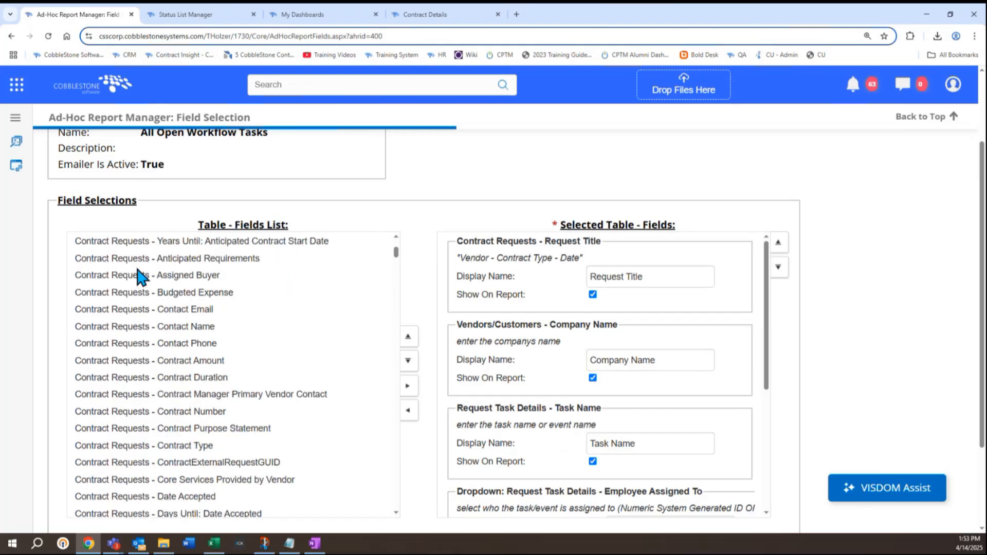
scroll(138, 277, "down", 4)
scroll(137, 276, "up", 2)
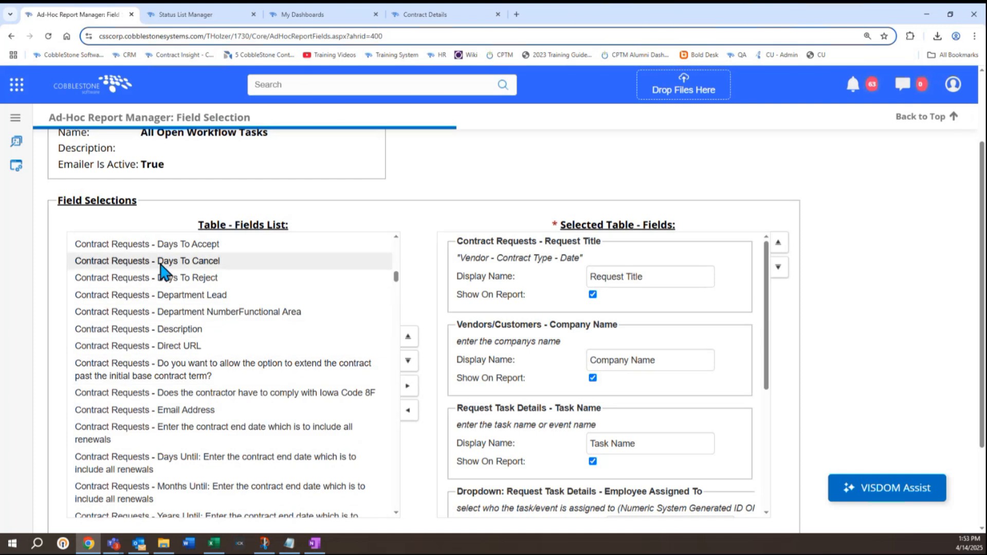
scroll(163, 269, "down", 10)
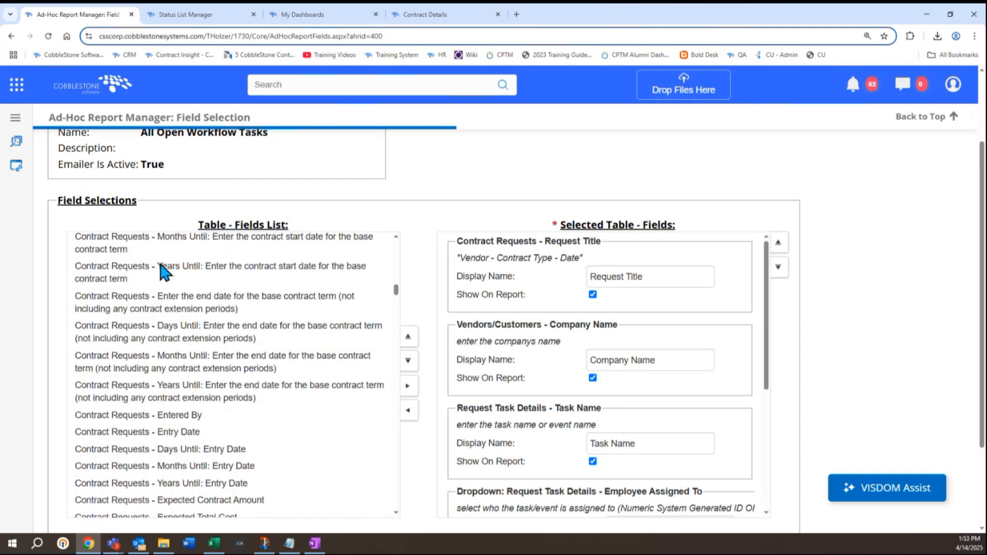
scroll(164, 268, "down", 8)
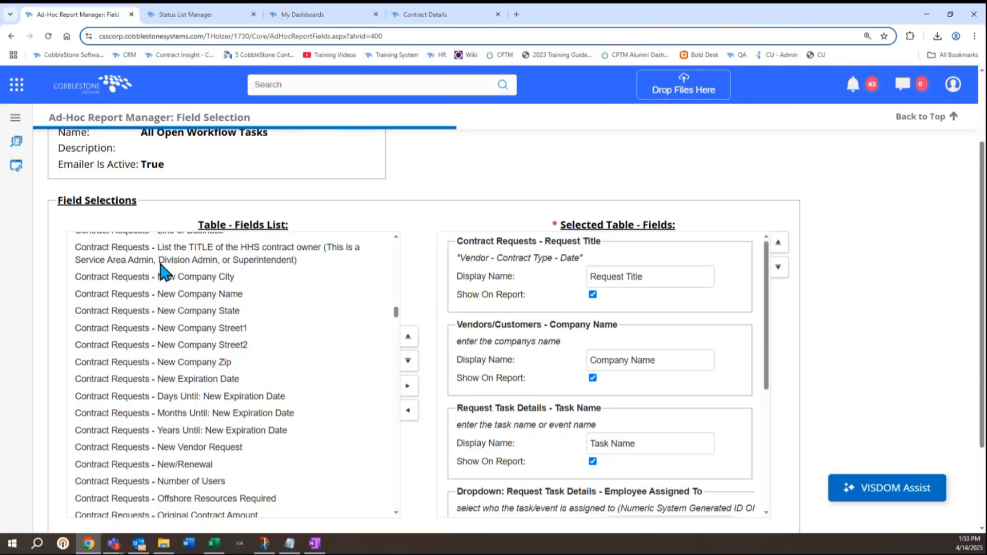
Step: Examine the Employee Details, Request Task Details, Vendors/Customers, Dropdown and SYSTEM ID entries among the available fields
scroll(164, 272, "down", 20)
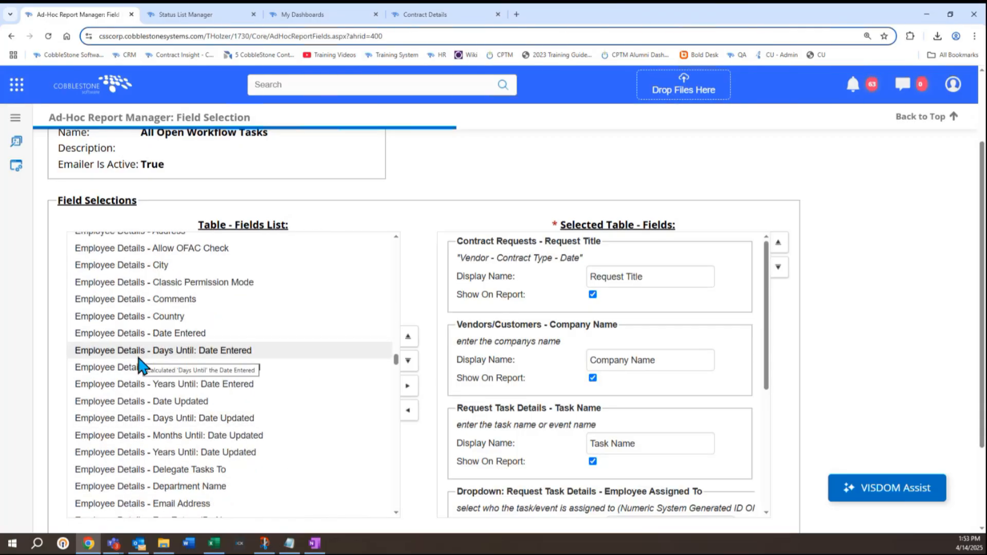
scroll(139, 366, "down", 15)
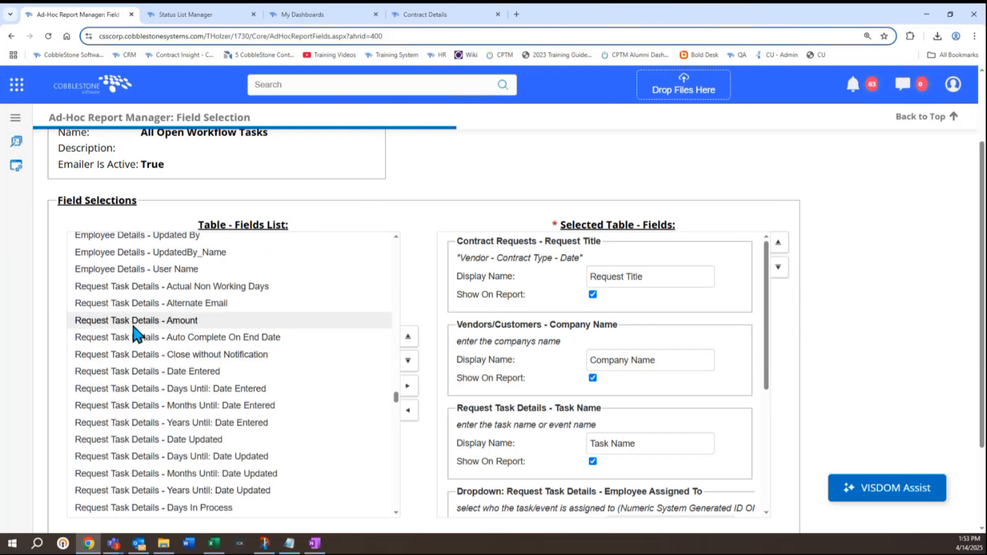
scroll(135, 333, "down", 20)
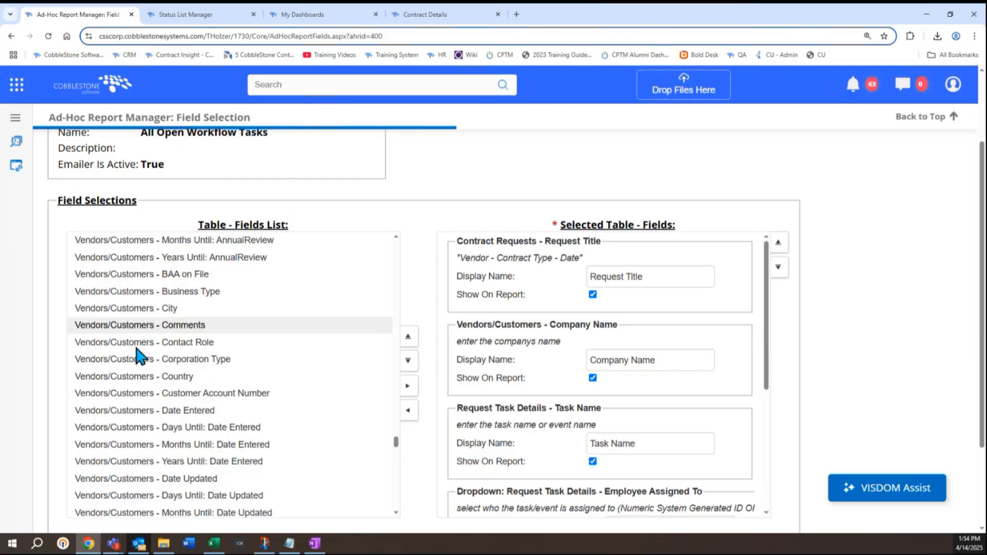
scroll(138, 355, "down", 12)
scroll(142, 354, "down", 15)
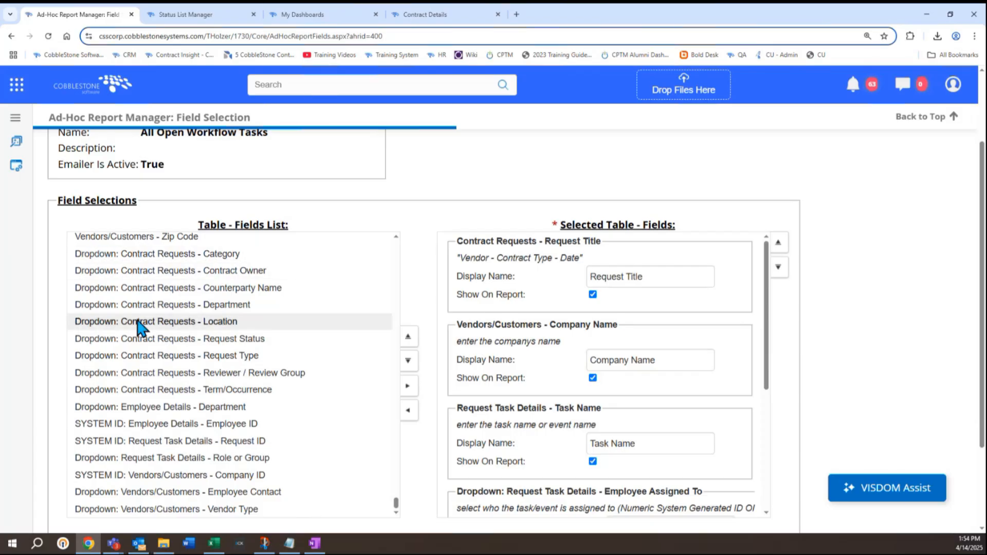
scroll(146, 306, "down", 2)
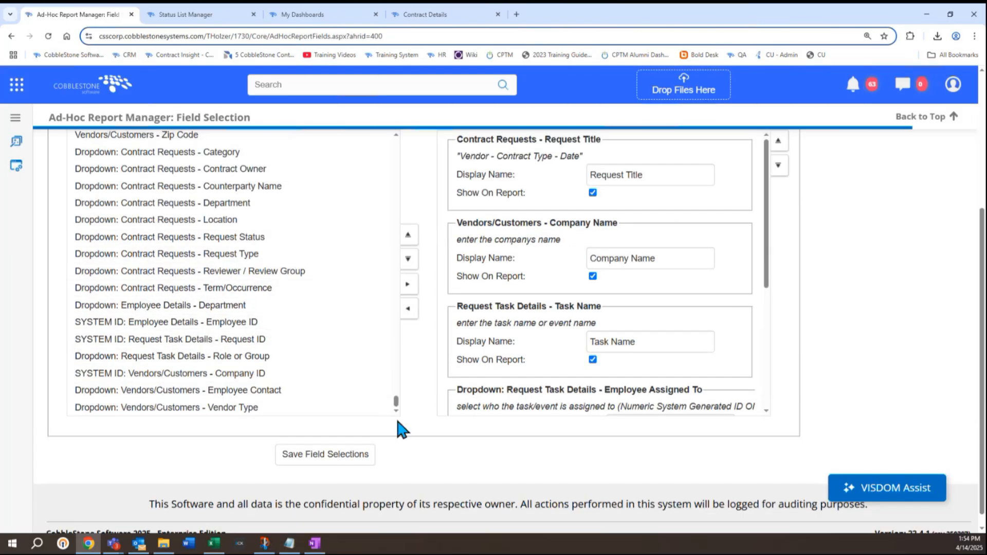
left_click_drag(396, 406, 410, 194)
scroll(414, 195, "up", 2)
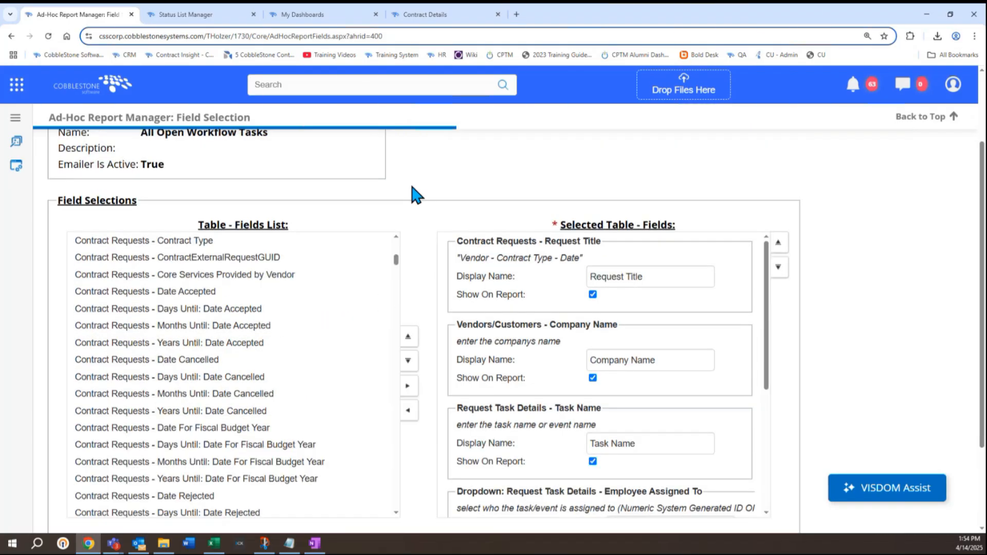
scroll(415, 194, "up", 2)
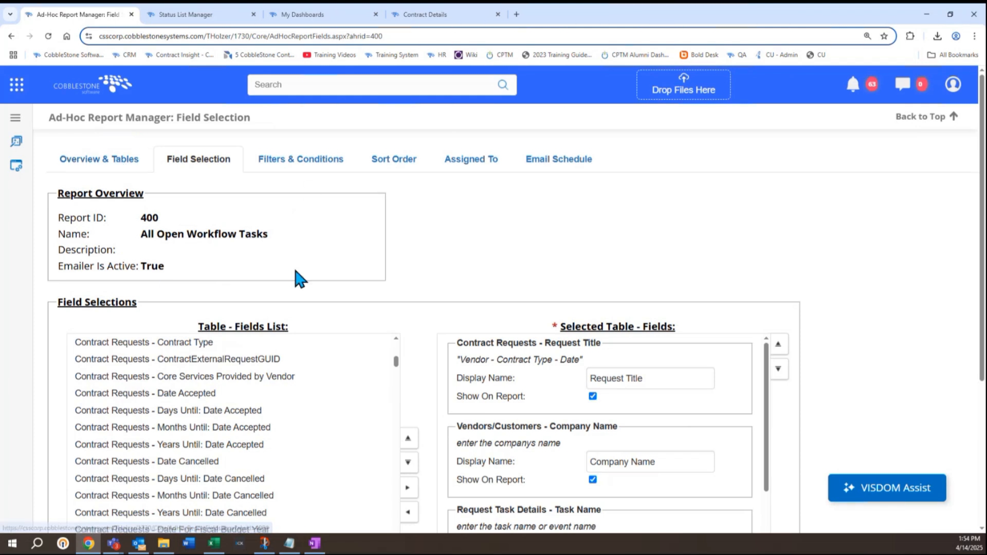
Step: Try selecting several separate Contract Requests date fields, and a range from Months Until: Date Cancelled to Days Until: Date For Fiscal Budget Year
scroll(346, 235, "down", 3)
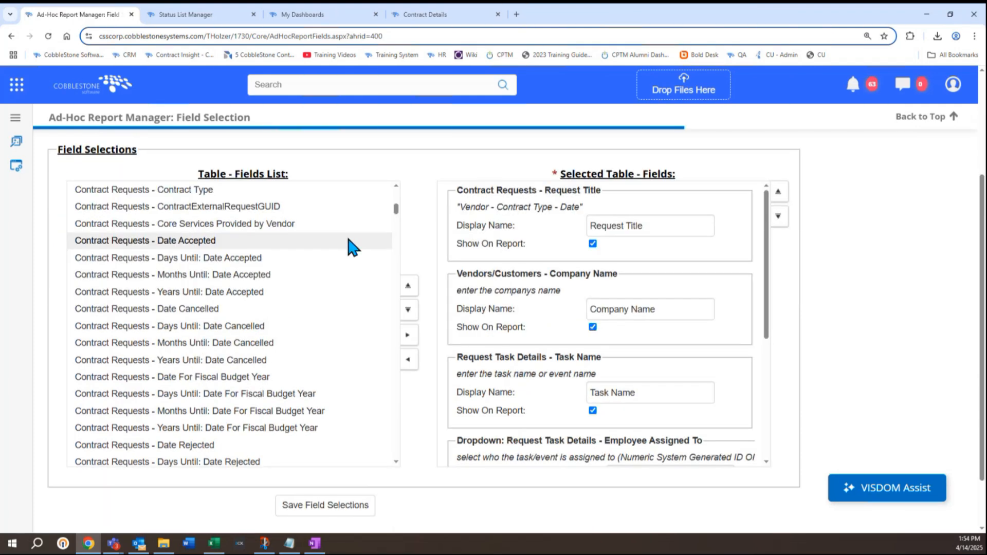
left_click(321, 259)
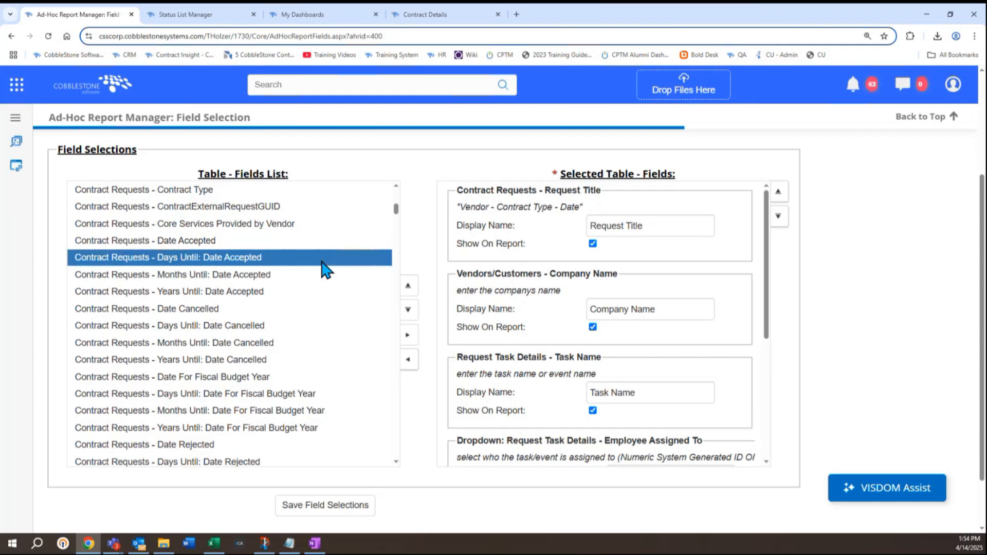
left_click(314, 274, "ctrl")
left_click(296, 308, "ctrl")
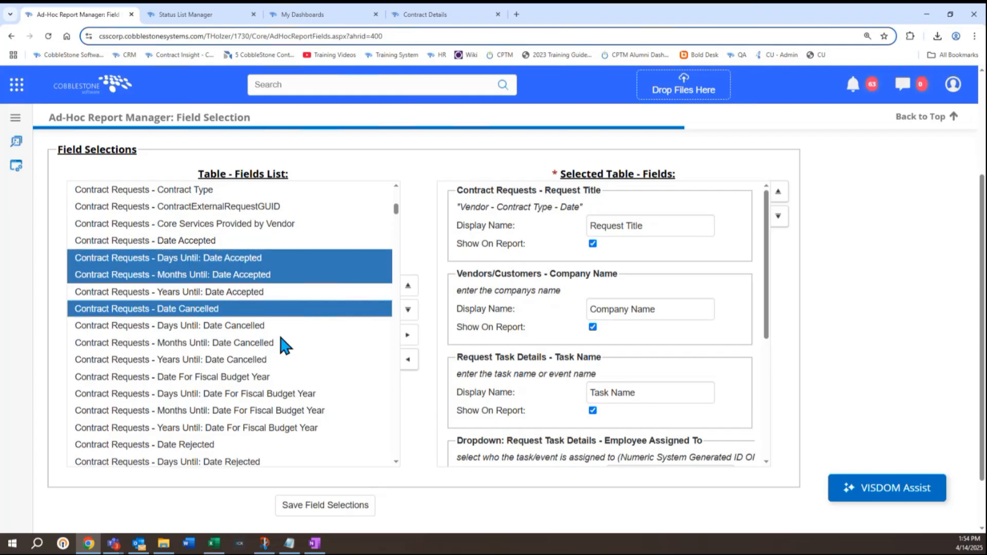
left_click(279, 343, "ctrl")
left_click(271, 398, "shift")
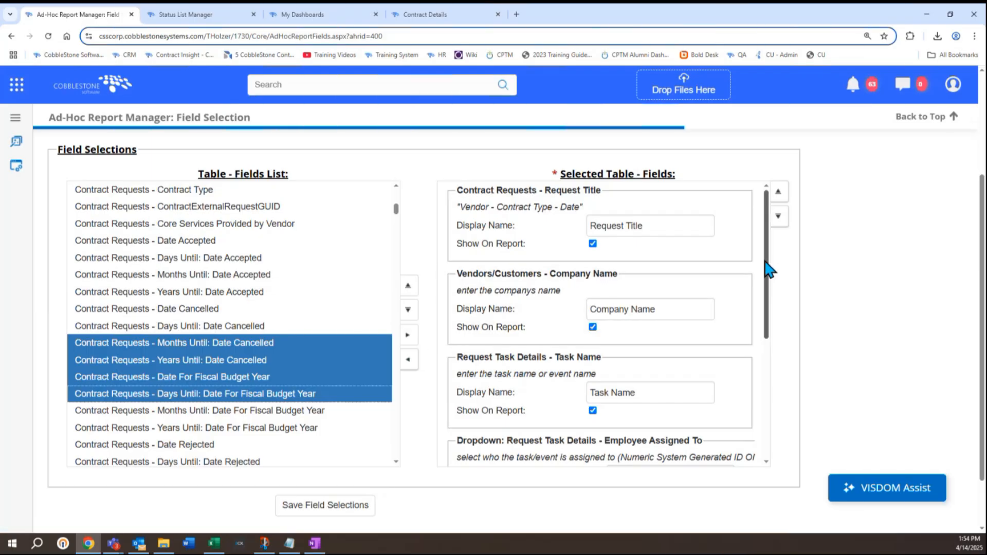
Step: Review the fields already selected for the report, including their display names and Show On Report settings
left_click_drag(769, 269, 757, 156)
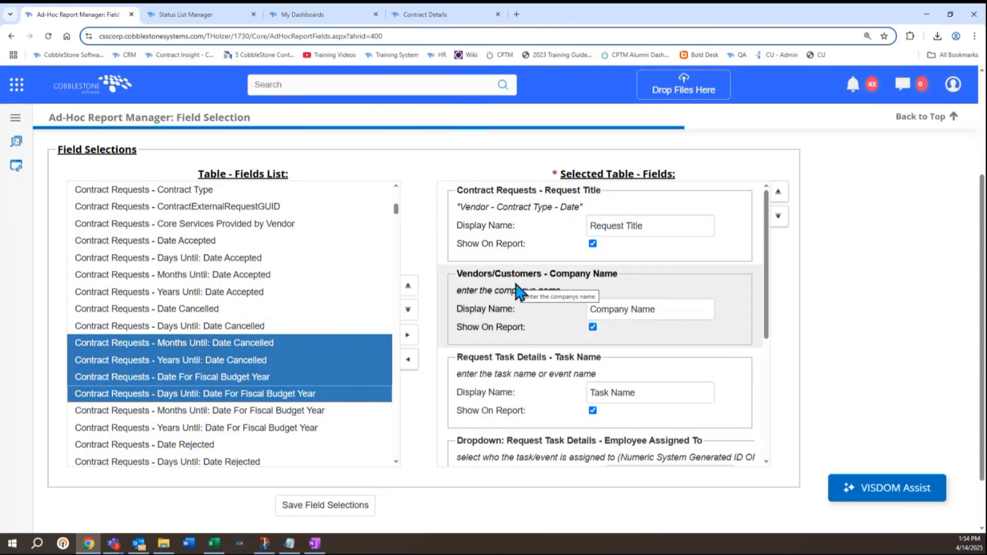
scroll(514, 308, "down", 1)
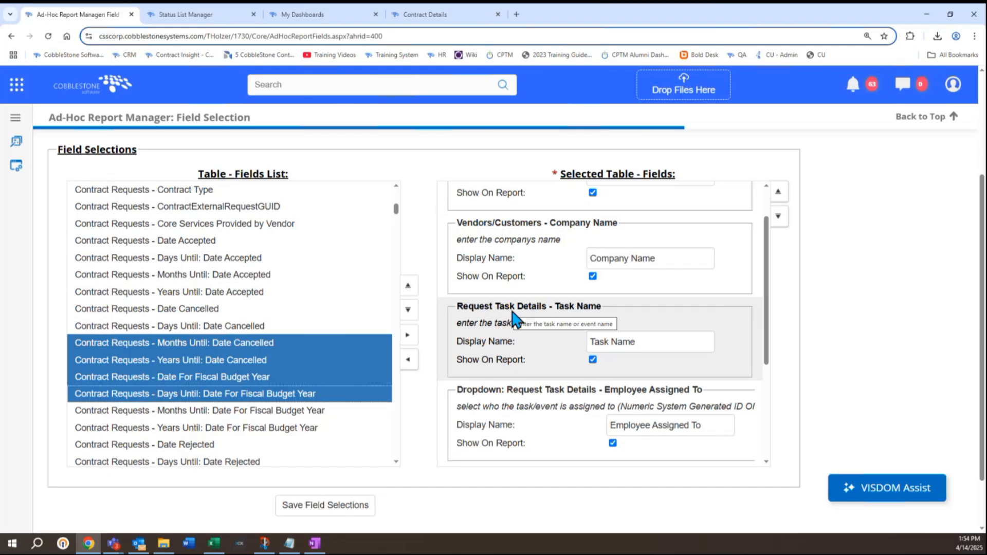
scroll(589, 383, "down", 1)
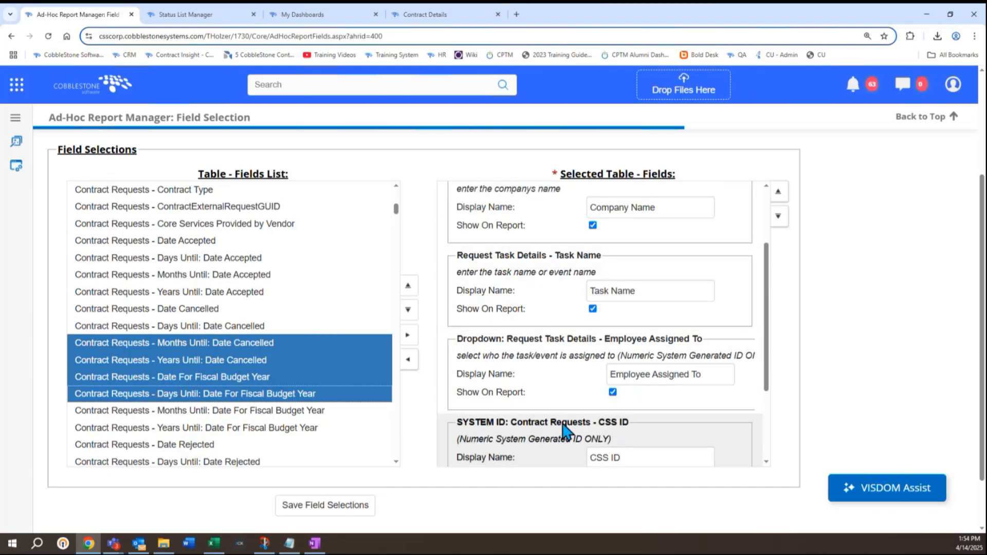
scroll(560, 392, "down", 1)
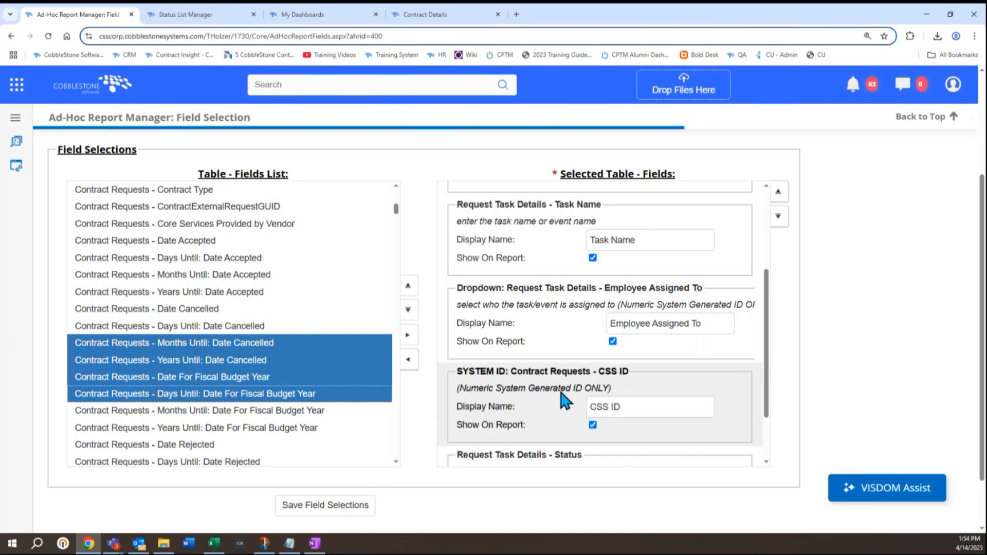
scroll(560, 396, "down", 1)
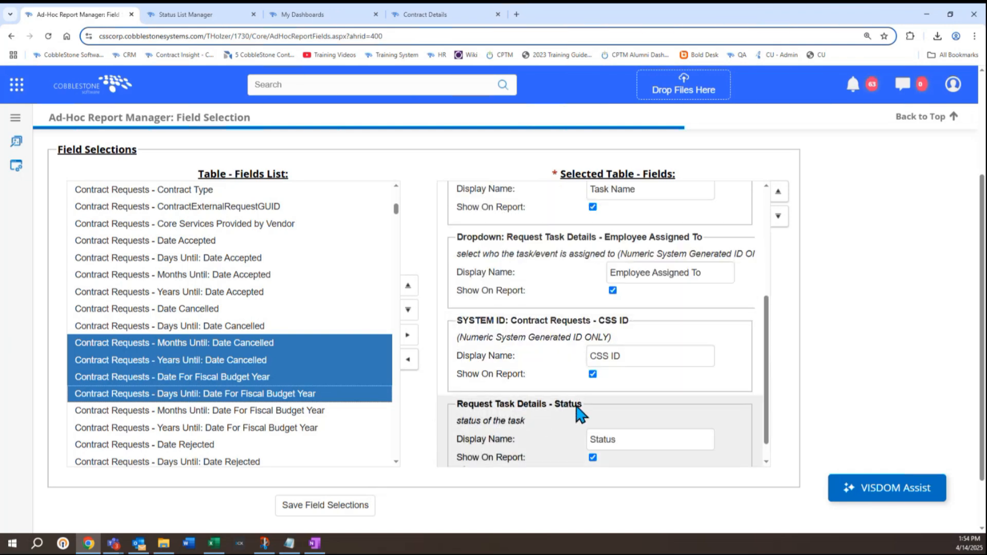
scroll(530, 411, "down", 1)
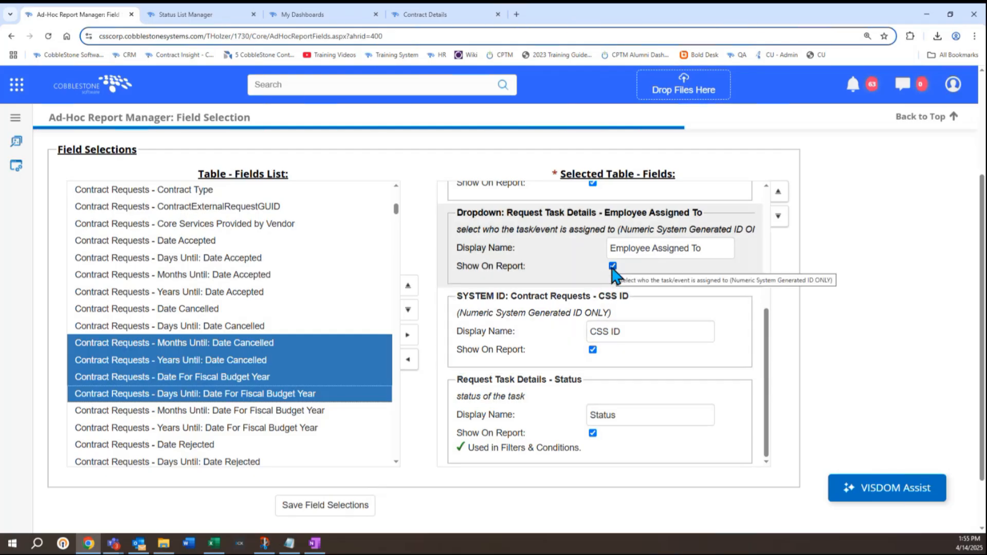
left_click(647, 245)
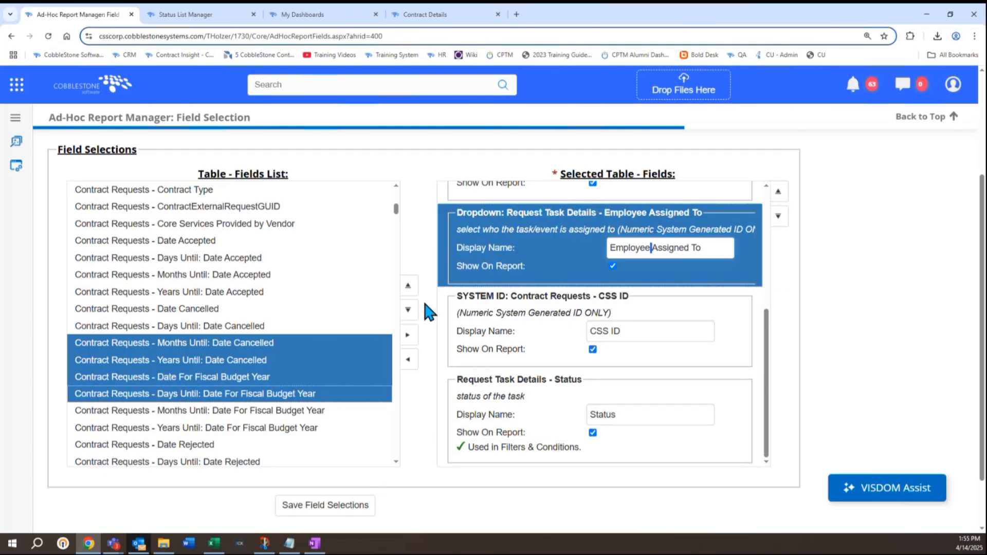
Step: Open the report's filters and conditions and check which fields the Status condition offers
scroll(424, 300, "up", 4)
left_click(316, 175)
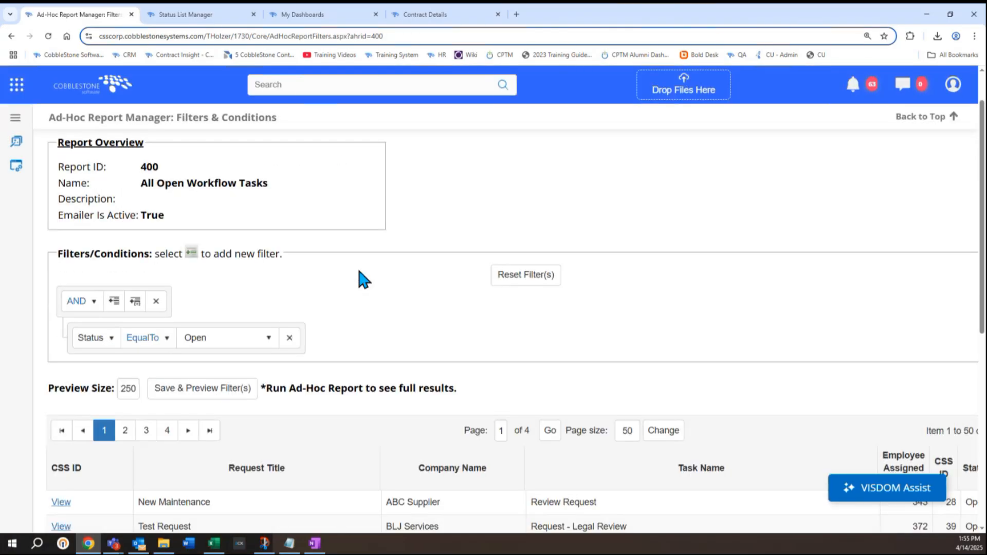
scroll(358, 278, "down", 3)
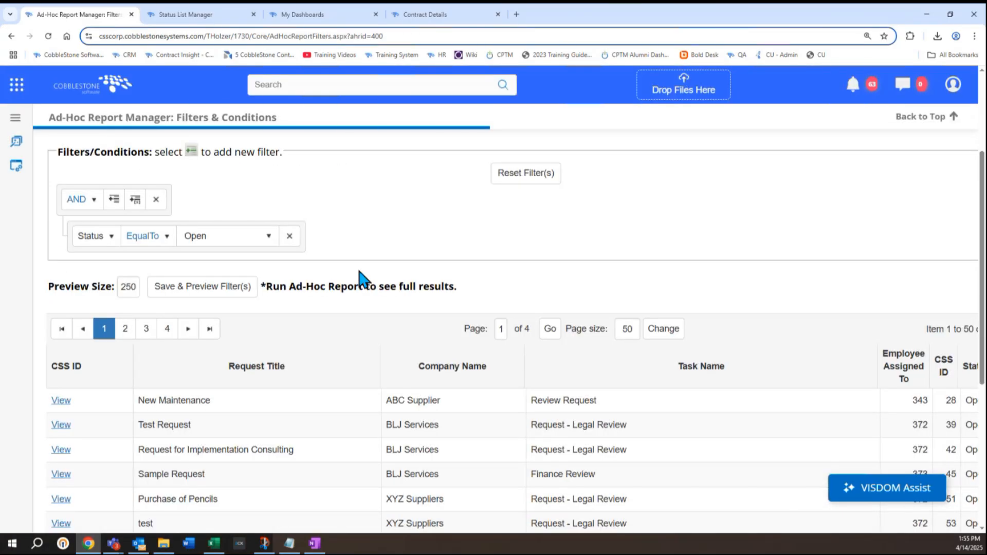
left_click(98, 236)
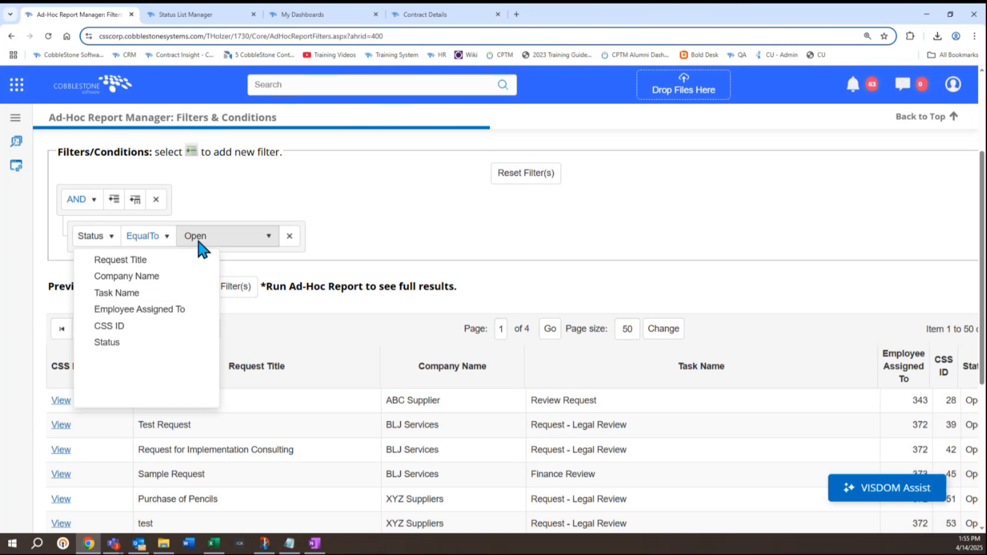
scroll(195, 354, "up", 3)
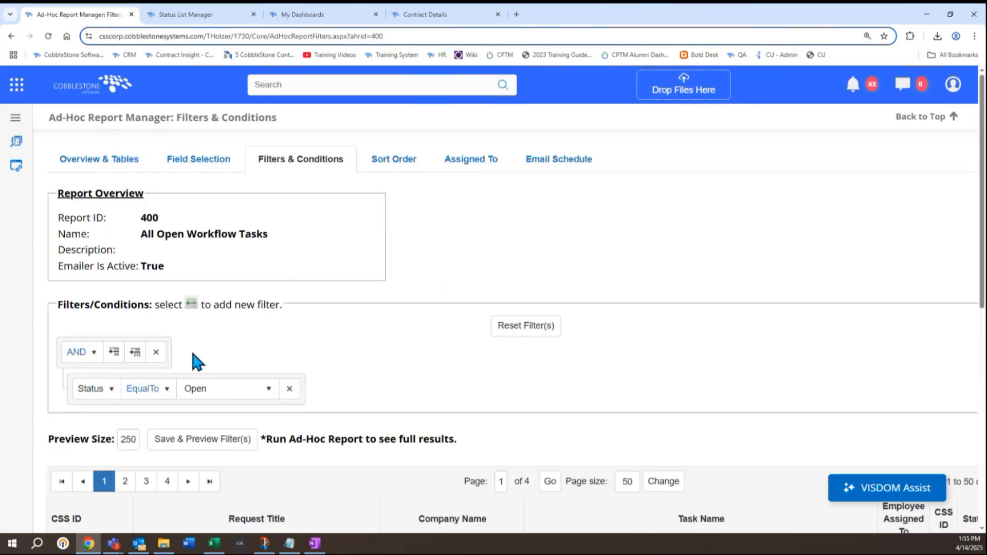
Step: Try adding a second condition to the AND group and remove it again
left_click(116, 366)
left_click(103, 426)
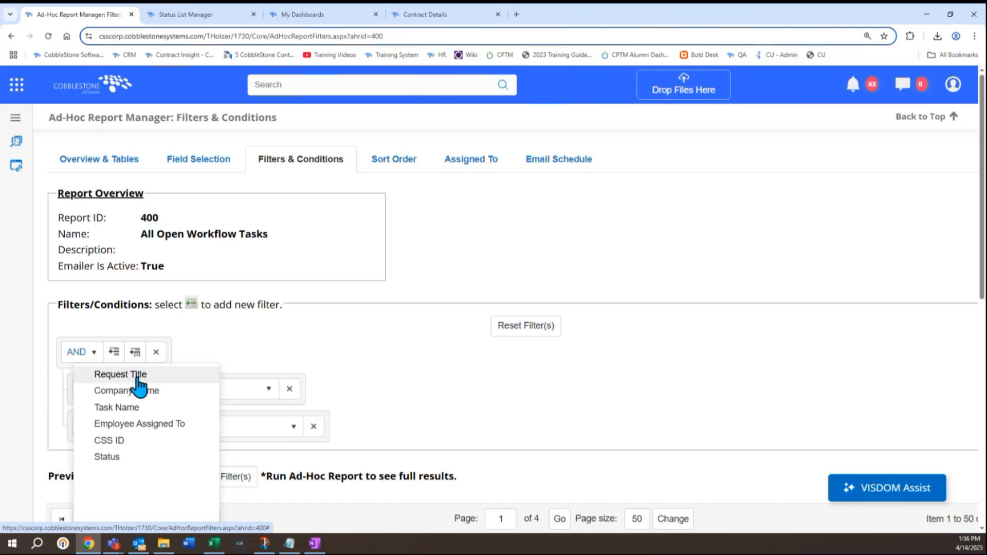
left_click(220, 340)
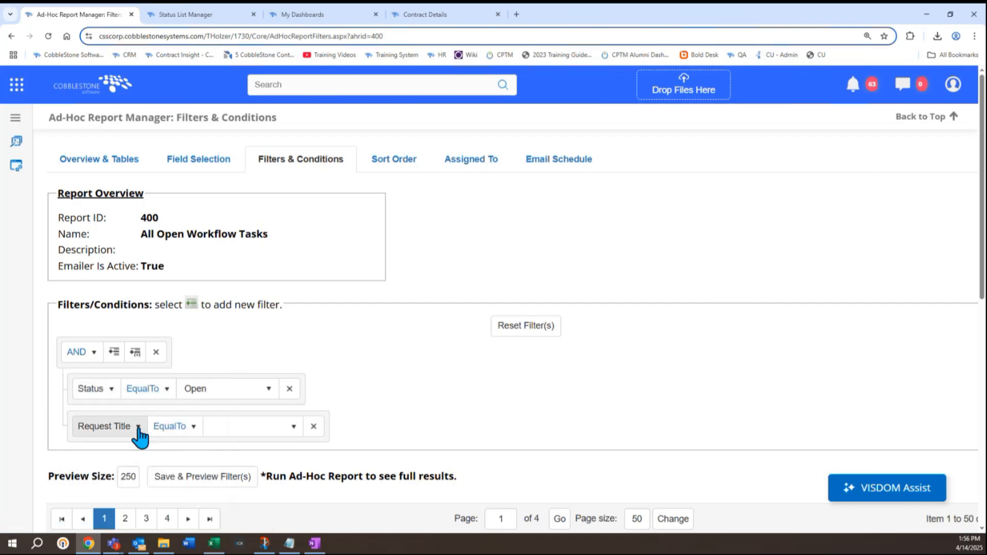
left_click(313, 426)
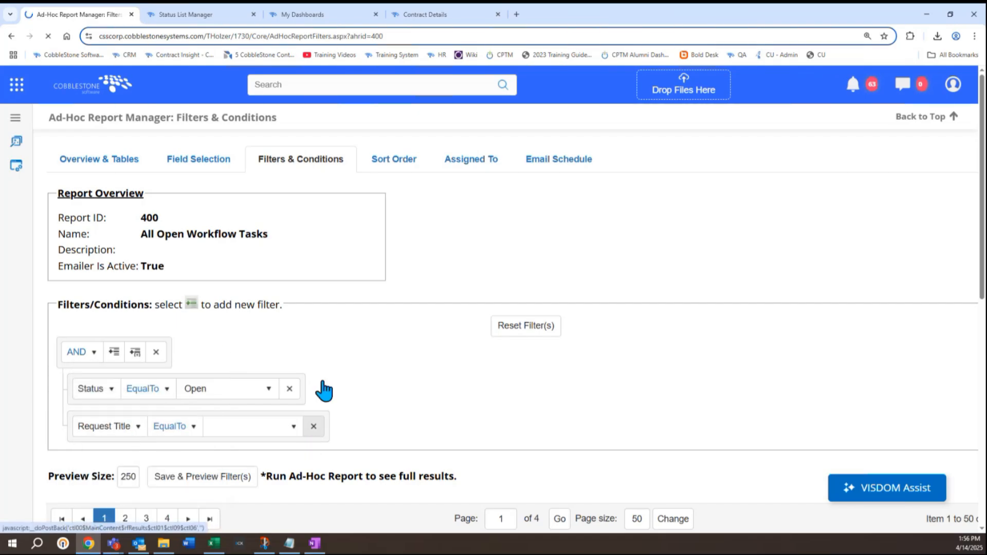
Step: Examine the filter preview's Request Title, Company Name and Task Name columns
scroll(307, 364, "down", 4)
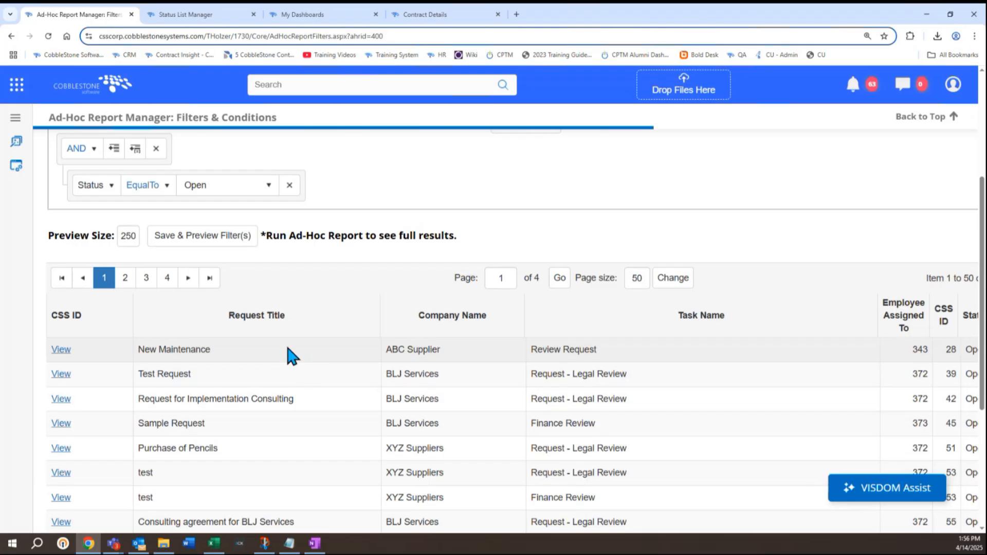
key("ctrl+minus")
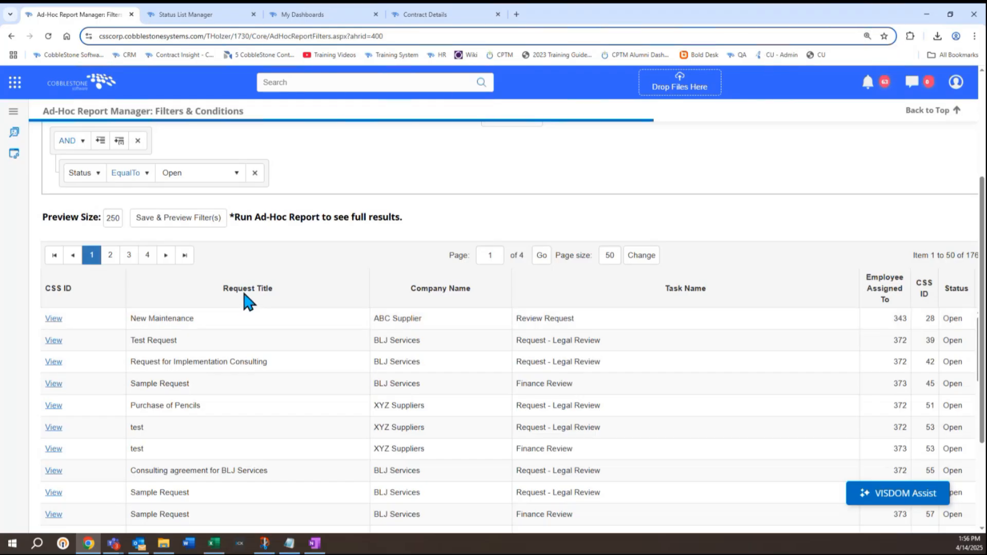
triple_click(244, 294)
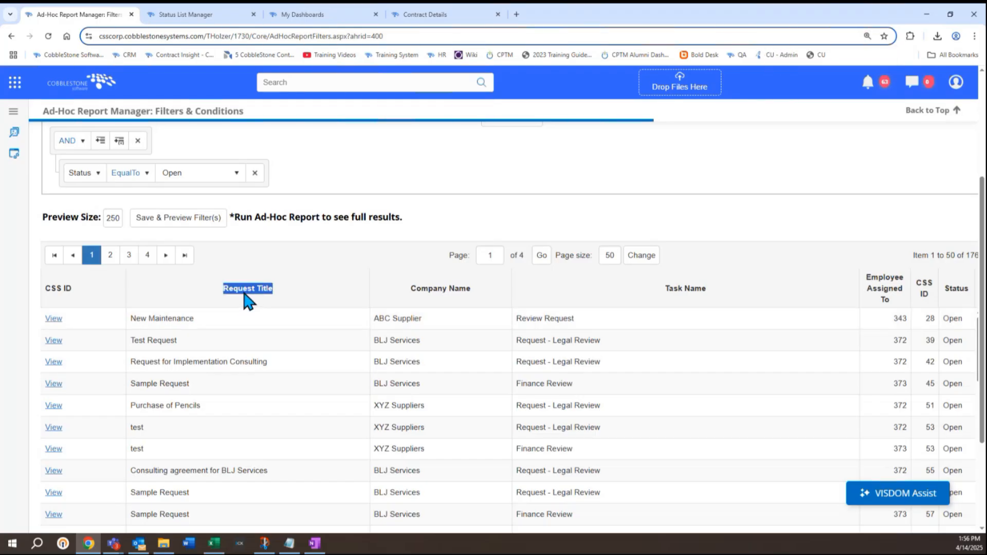
triple_click(464, 292)
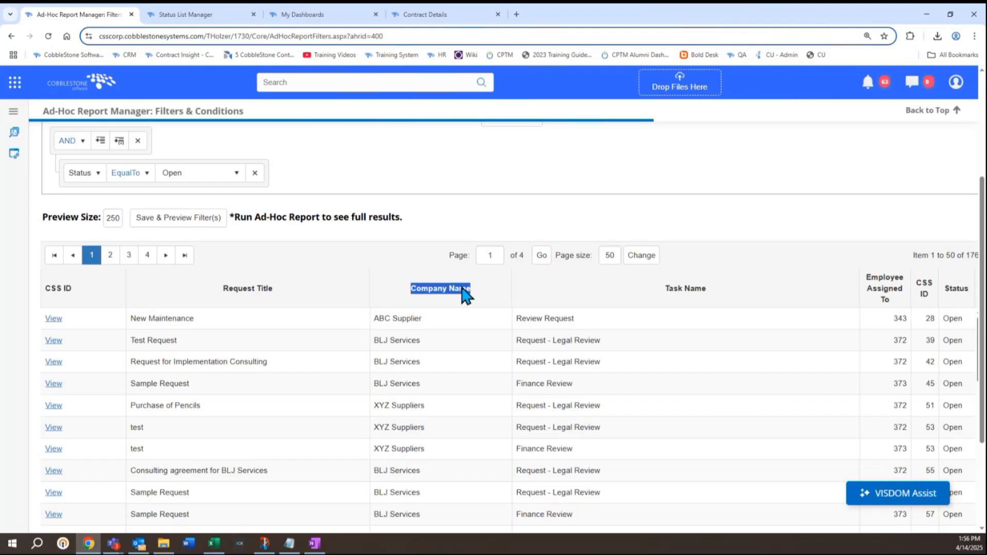
triple_click(689, 292)
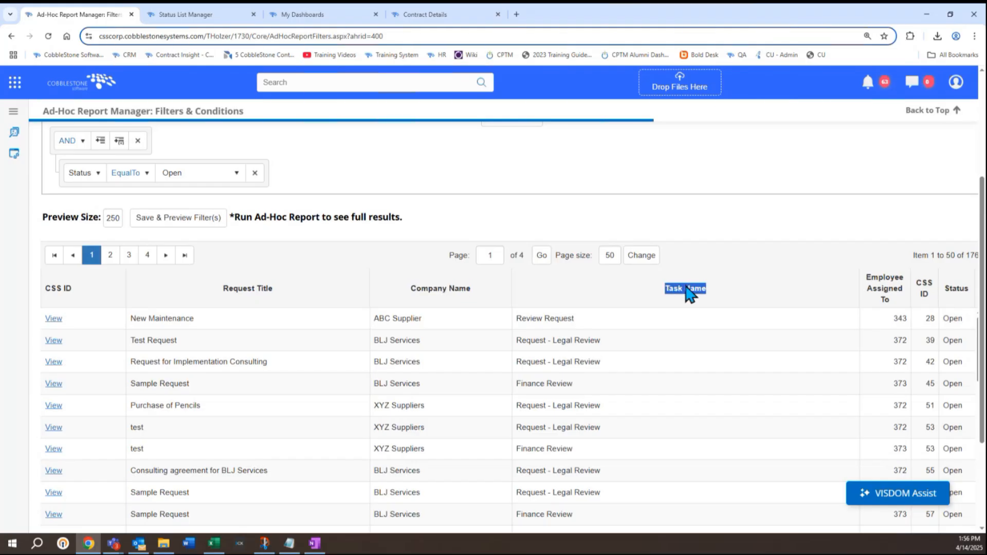